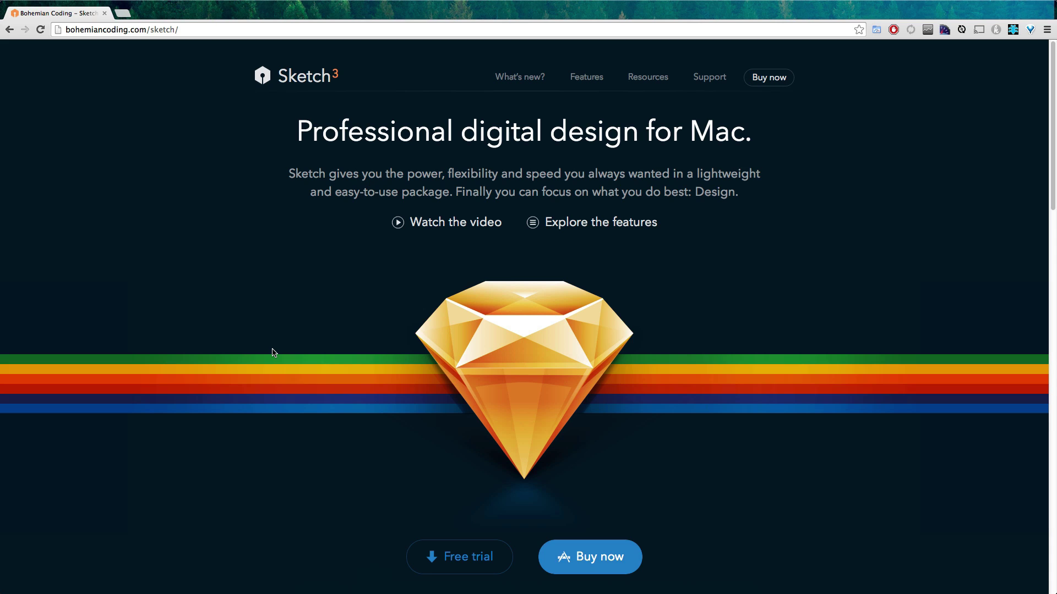
# - Switch from the Sketch page in Chrome to the Finder desktop space
pyautogui.hotkey('ctrl', 'Left')
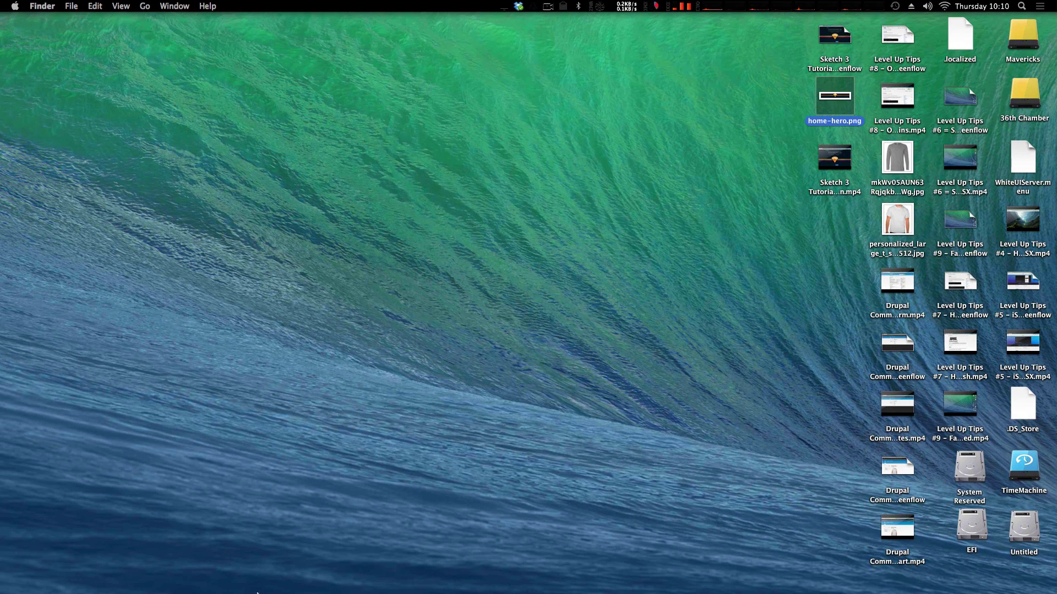
# - Launch Sketch 3 from the Dock and start an empty Untitled document from the Welcome window
pyautogui.click(428, 578)
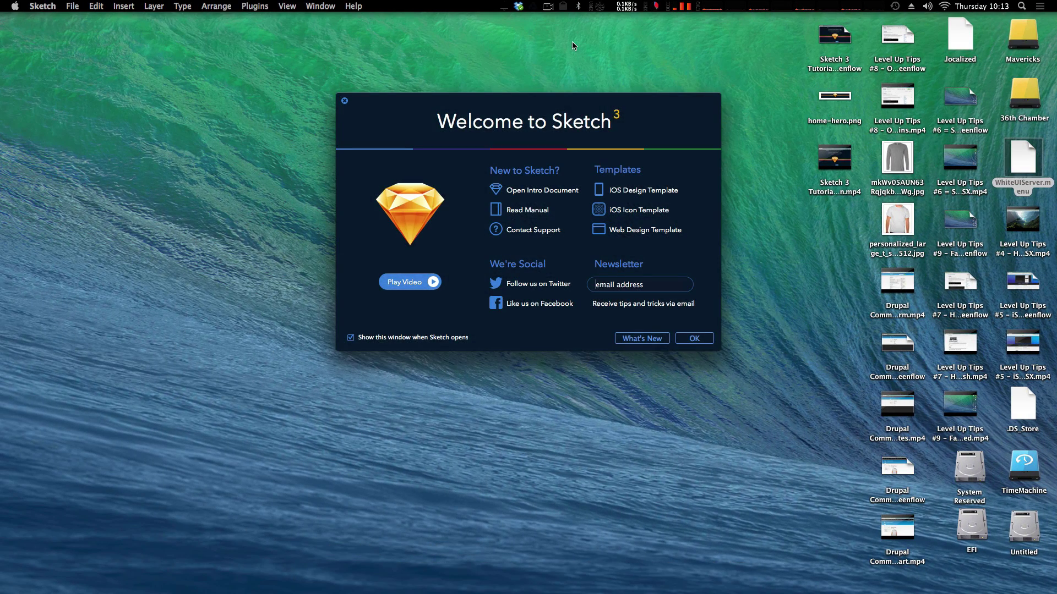
pyautogui.moveTo(567, 110)
pyautogui.mouseDown()
pyautogui.moveTo(555, 127)
pyautogui.moveTo(551, 118)
pyautogui.moveTo(563, 123)
pyautogui.moveTo(530, 167)
pyautogui.moveTo(525, 128)
pyautogui.moveTo(488, 139)
pyautogui.mouseUp()
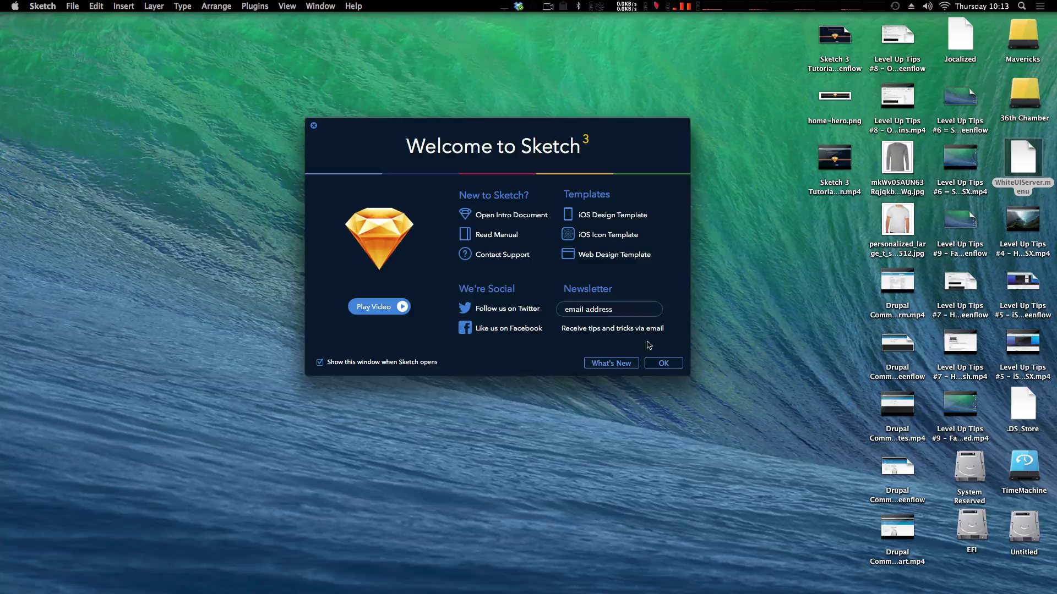
pyautogui.click(663, 364)
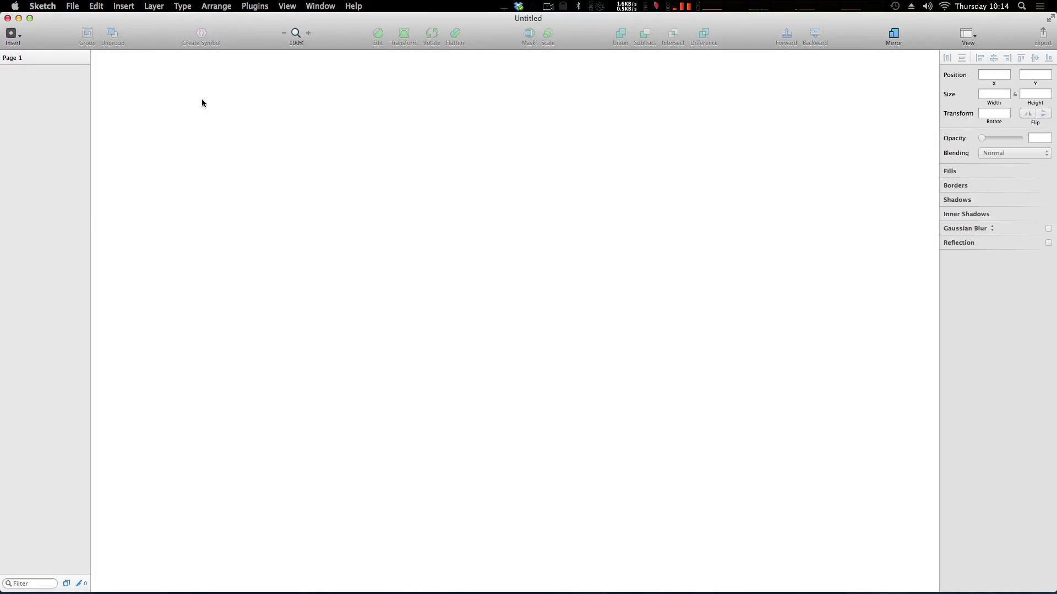
# - Draw a rectangle on the canvas with Insert > Shape > Rectangle and shift it down-right
pyautogui.click(13, 34)
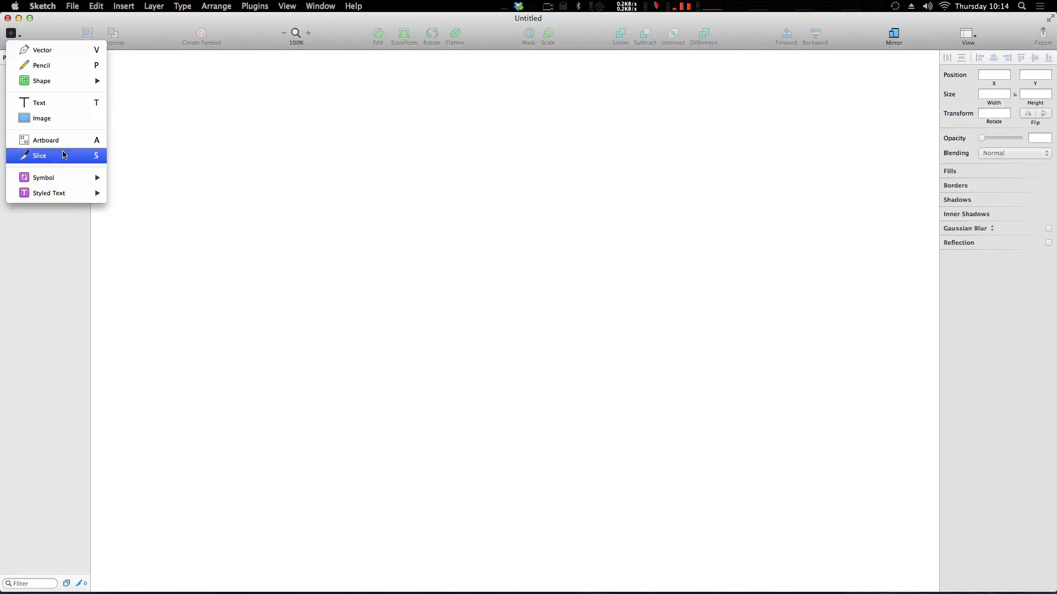
pyautogui.moveTo(91, 80)
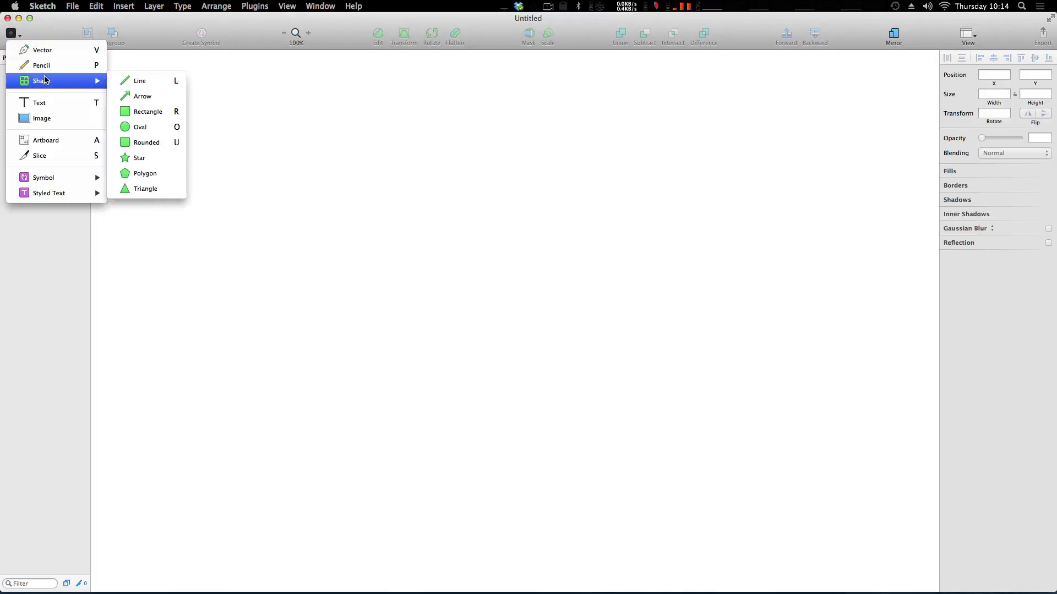
pyautogui.click(148, 111)
pyautogui.moveTo(349, 150); pyautogui.dragTo(606, 251)
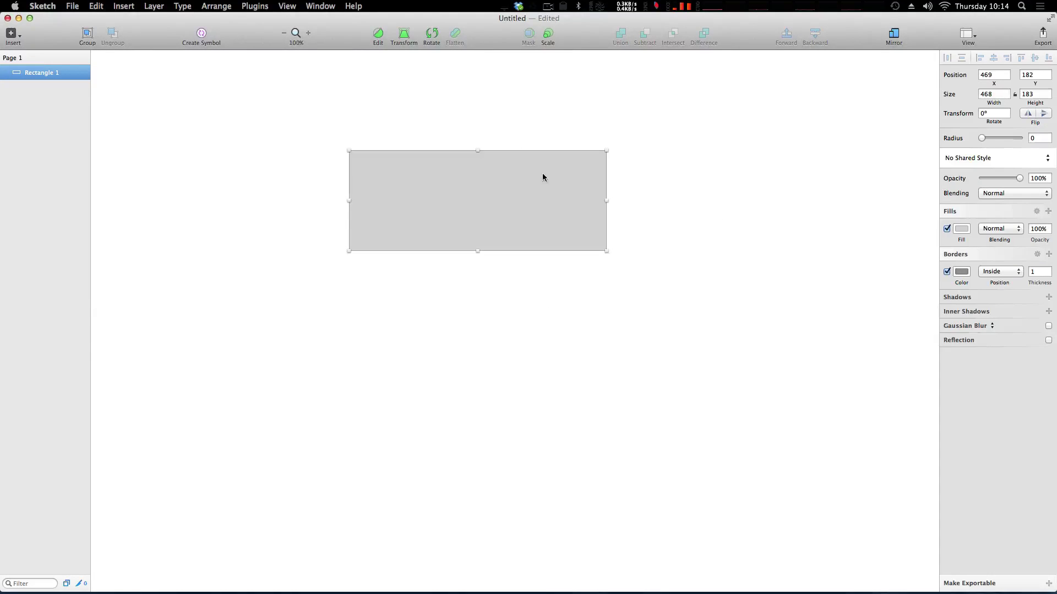
pyautogui.moveTo(517, 216); pyautogui.dragTo(545, 242)
# - Set the rectangle's width and height to 400 in the Inspector
pyautogui.click(987, 74)
pyautogui.click(987, 93)
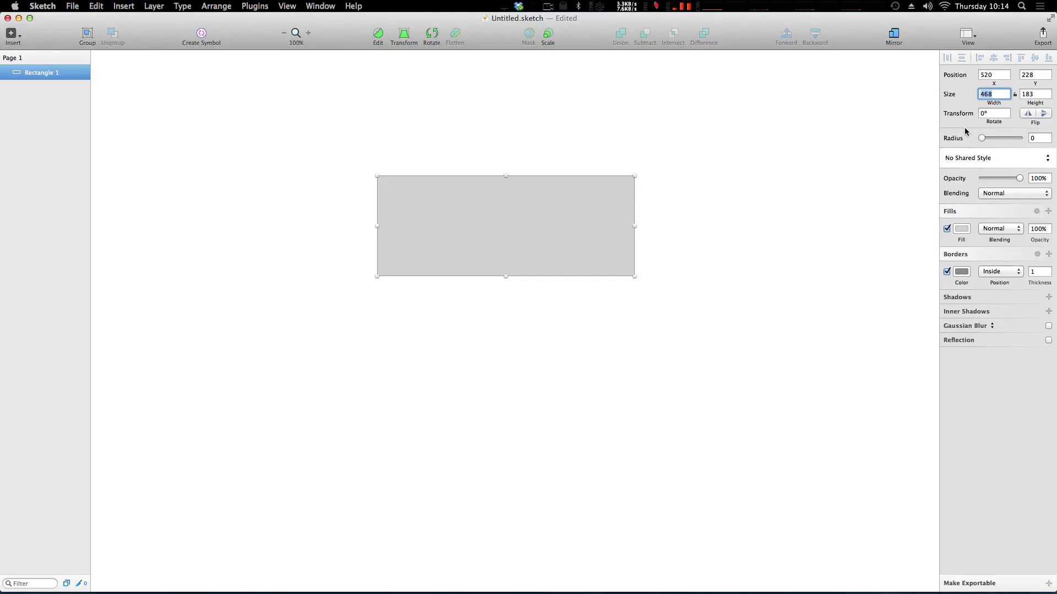
pyautogui.write('400')
pyautogui.press('Tab')
pyautogui.write('400')
pyautogui.press('Return')
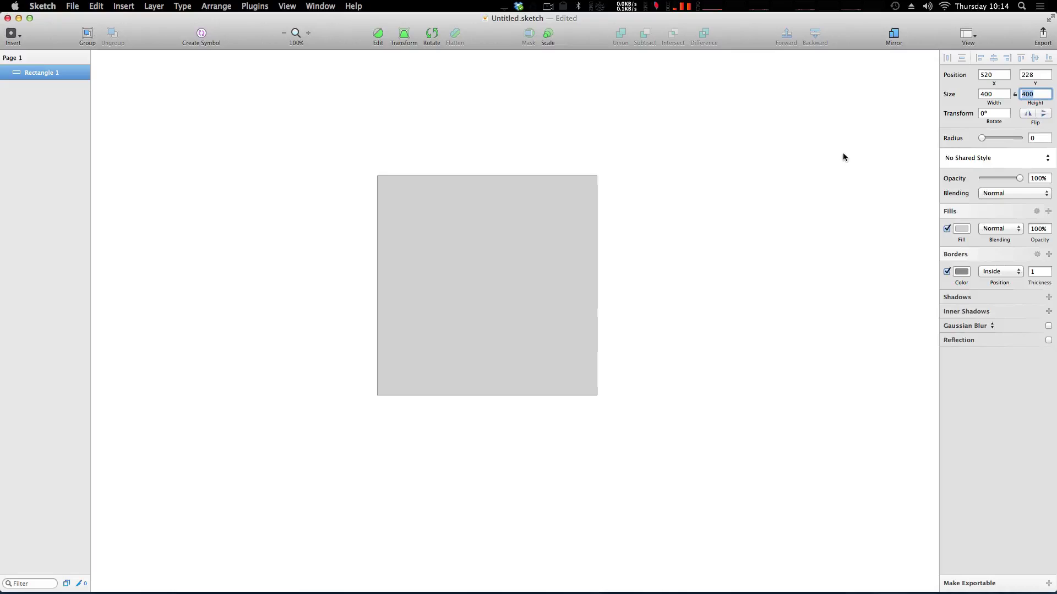
pyautogui.click(838, 160)
# - Move the 400 × 400 square up and right of centre, then bring up the Insert list
pyautogui.moveTo(508, 240); pyautogui.dragTo(616, 218)
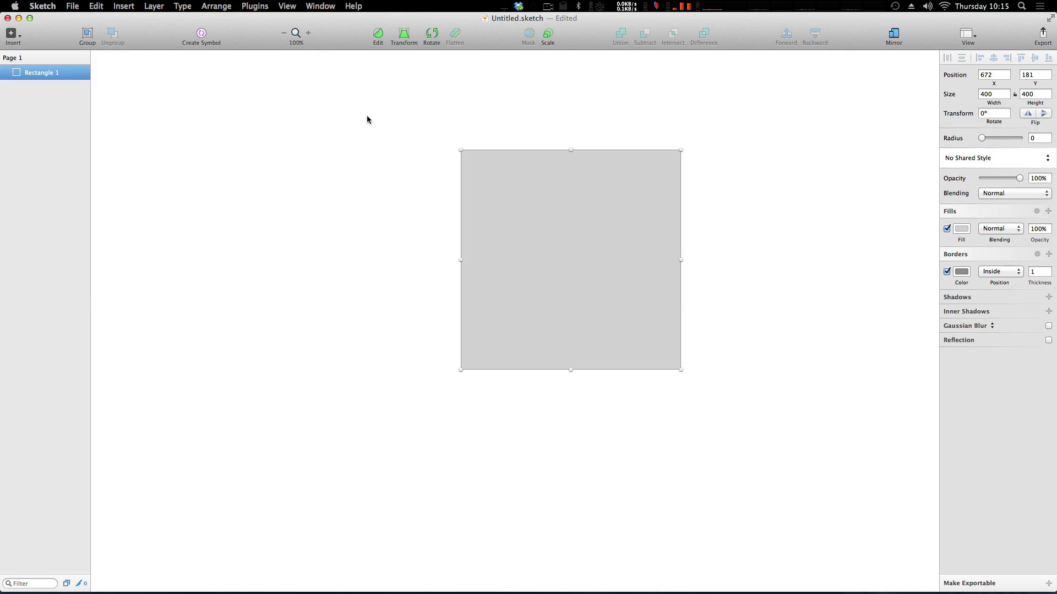
pyautogui.click(11, 35)
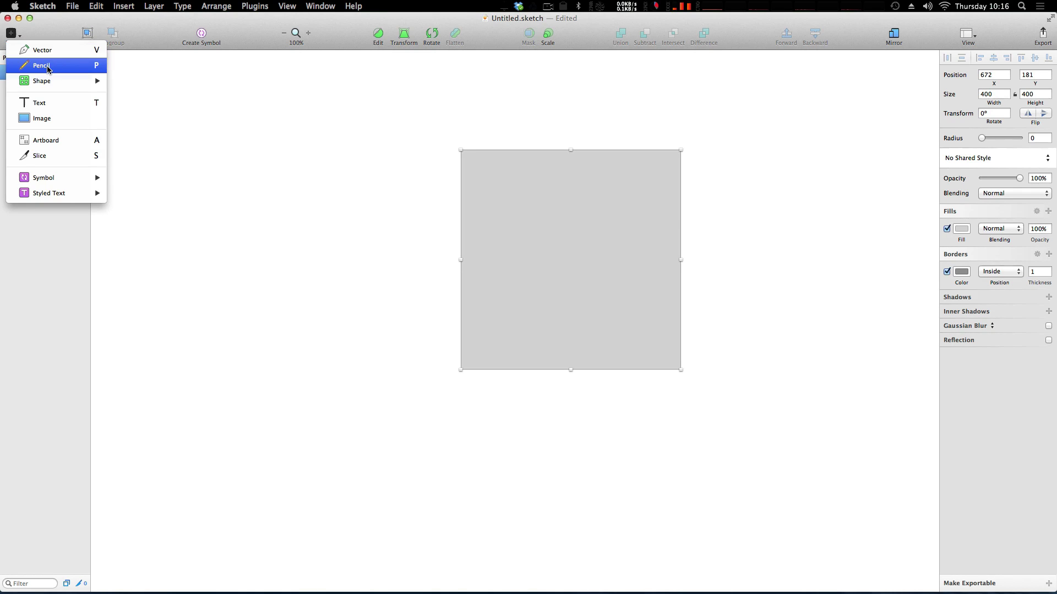
# - Browse the Shape, Symbol and Styled Text entries of the Insert list, then dismiss it
pyautogui.moveTo(45, 80)
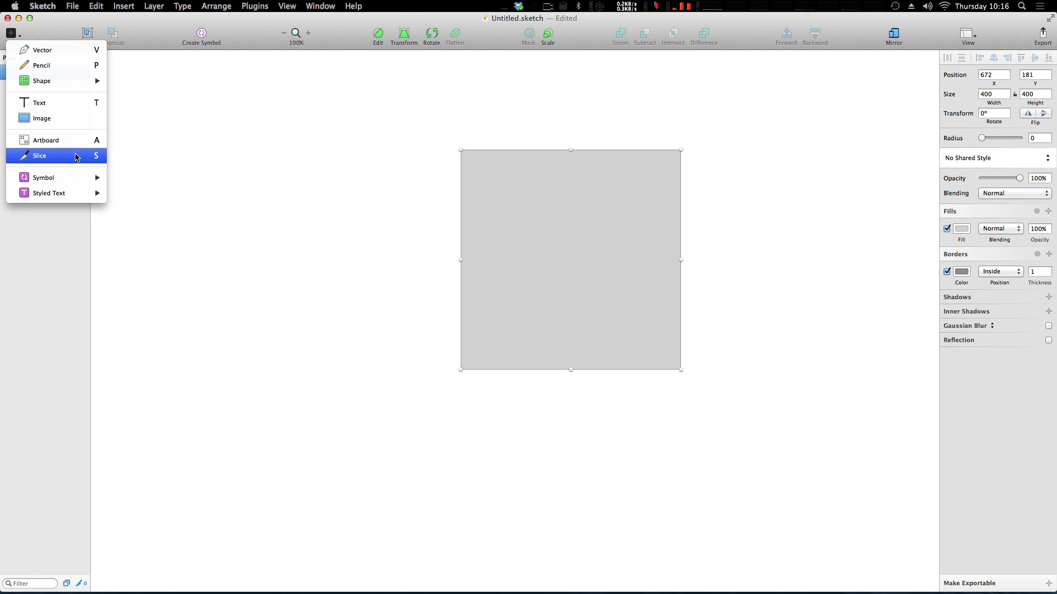
pyautogui.moveTo(60, 177)
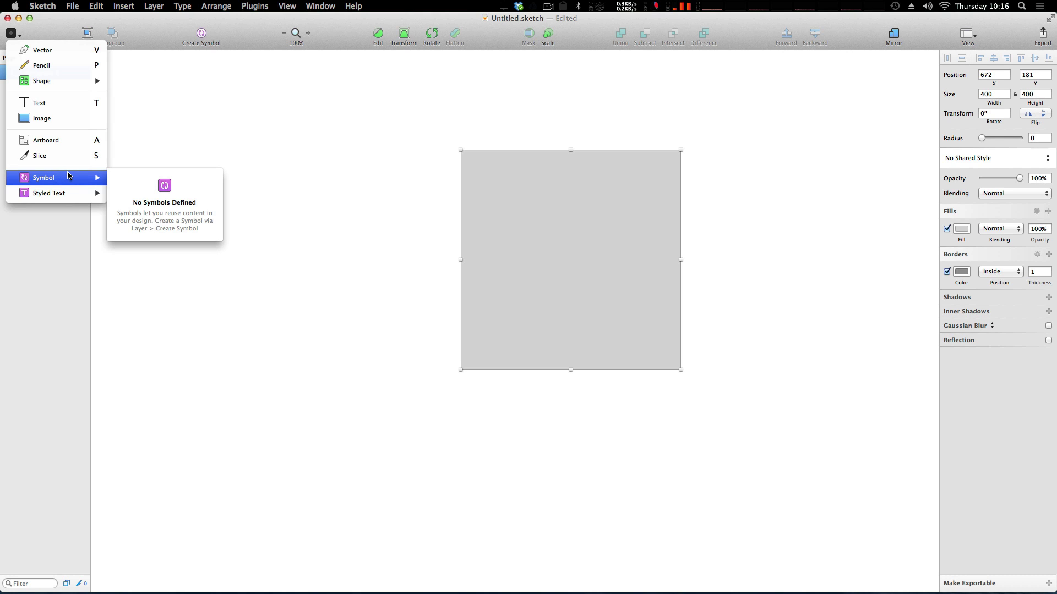
pyautogui.moveTo(81, 194)
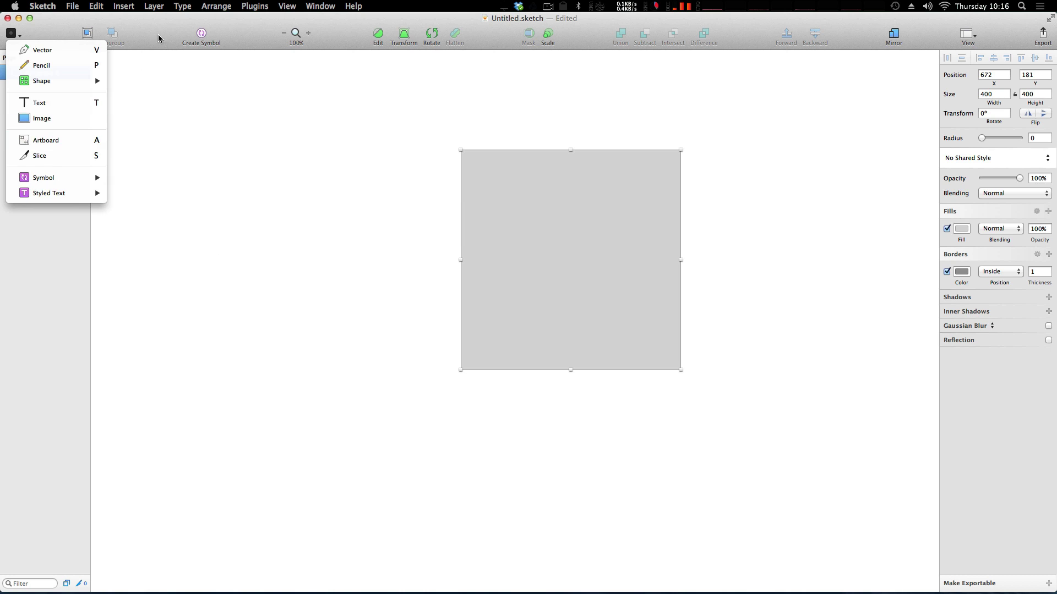
pyautogui.press('Escape')
pyautogui.press('Escape')
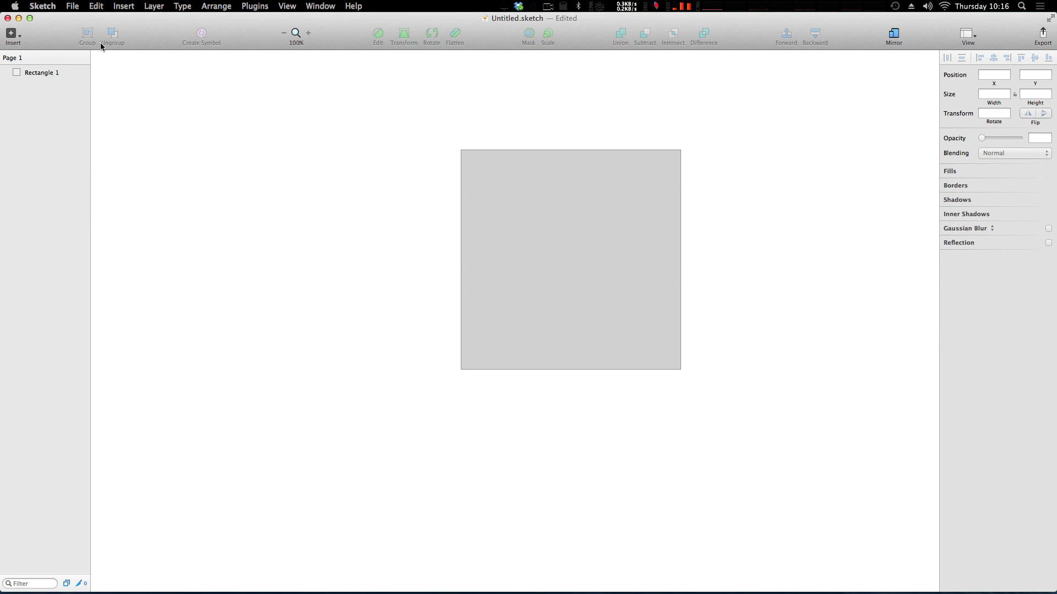
# - Draw a second, wide rectangle overlapping the square's left edge
pyautogui.click(46, 73)
pyautogui.click(35, 116)
pyautogui.click(16, 43)
pyautogui.moveTo(64, 82)
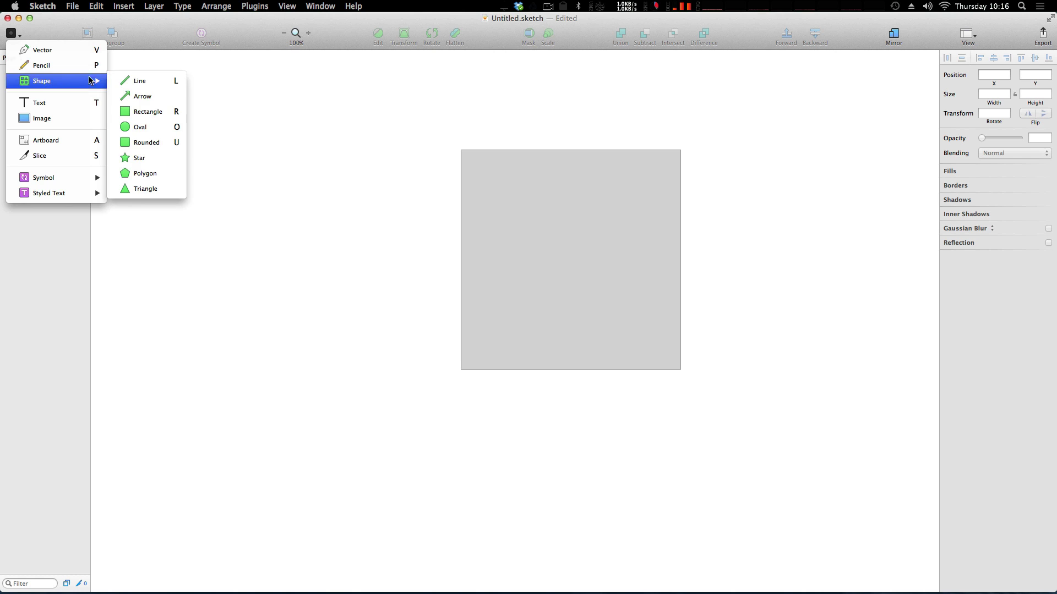
pyautogui.click(130, 110)
pyautogui.moveTo(488, 247); pyautogui.dragTo(315, 189)
pyautogui.click(231, 113)
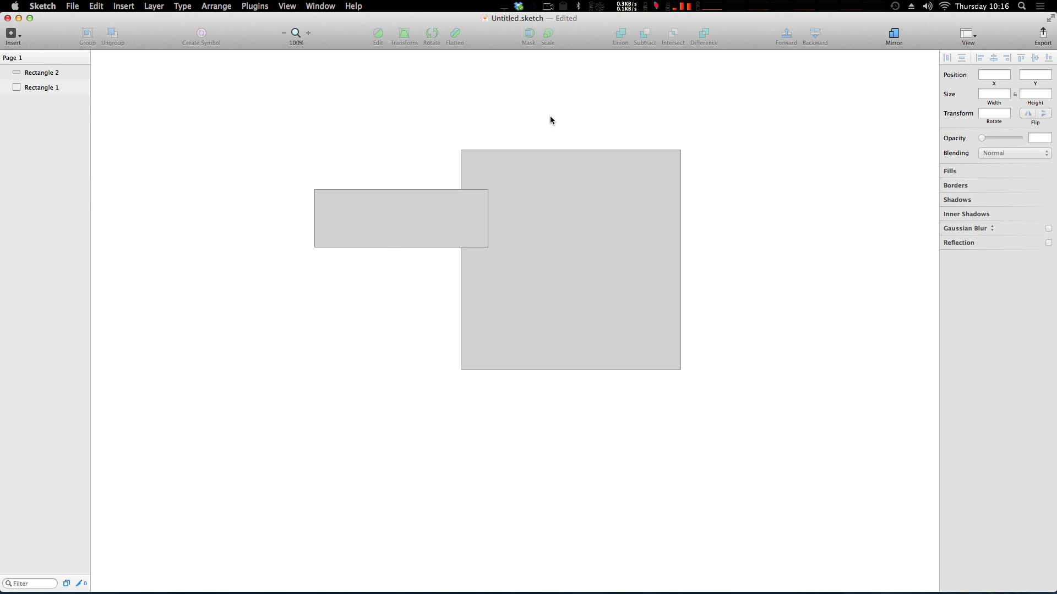
# - Group both rectangles, then nudge the wide rectangle down two steps inside the group
pyautogui.moveTo(412, 164); pyautogui.dragTo(551, 252)
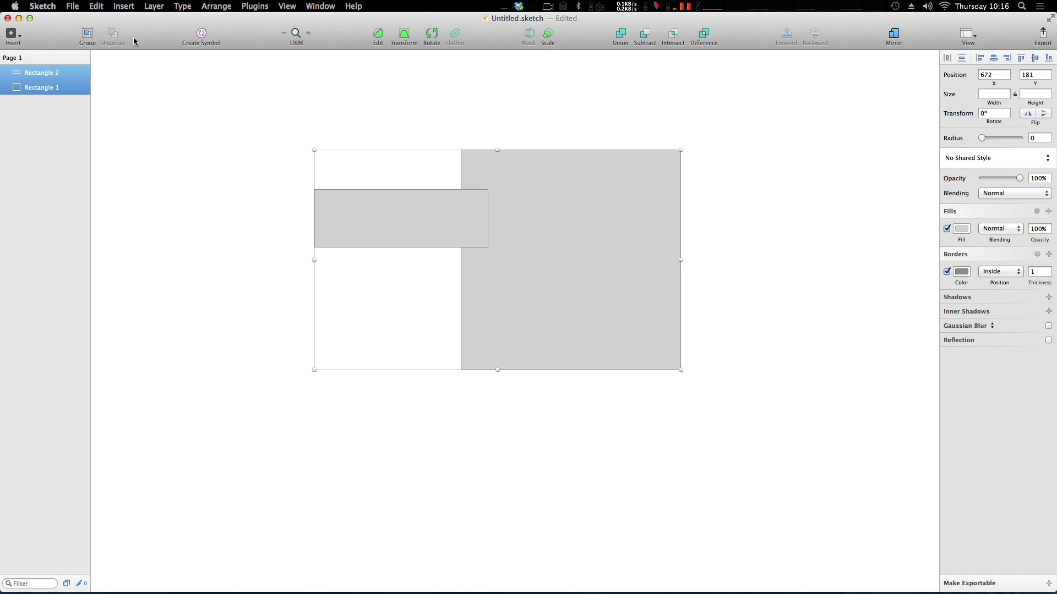
pyautogui.click(87, 35)
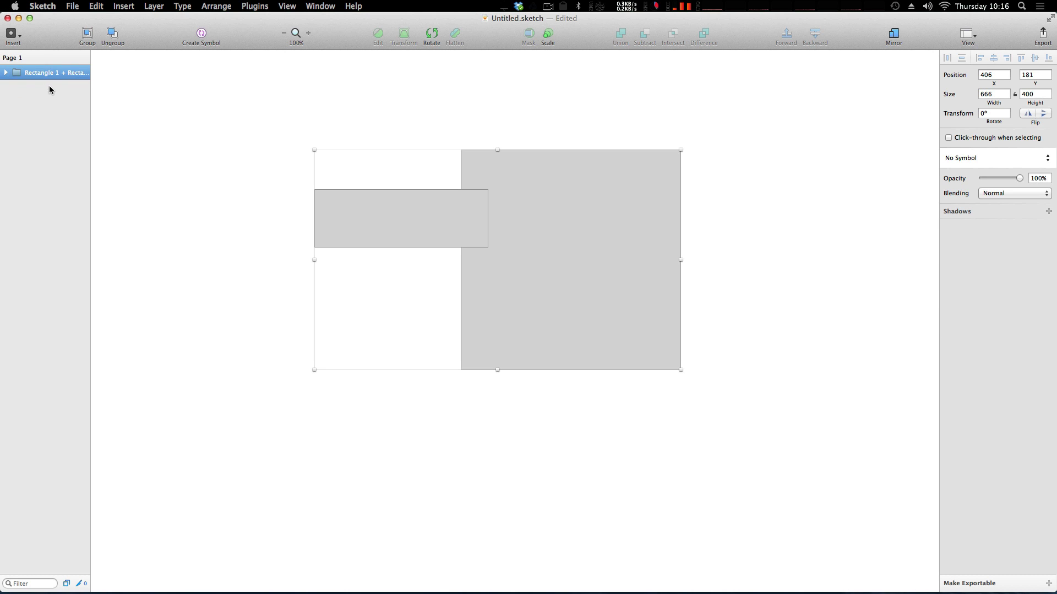
pyautogui.click(182, 109)
pyautogui.click(428, 236)
pyautogui.click(5, 73)
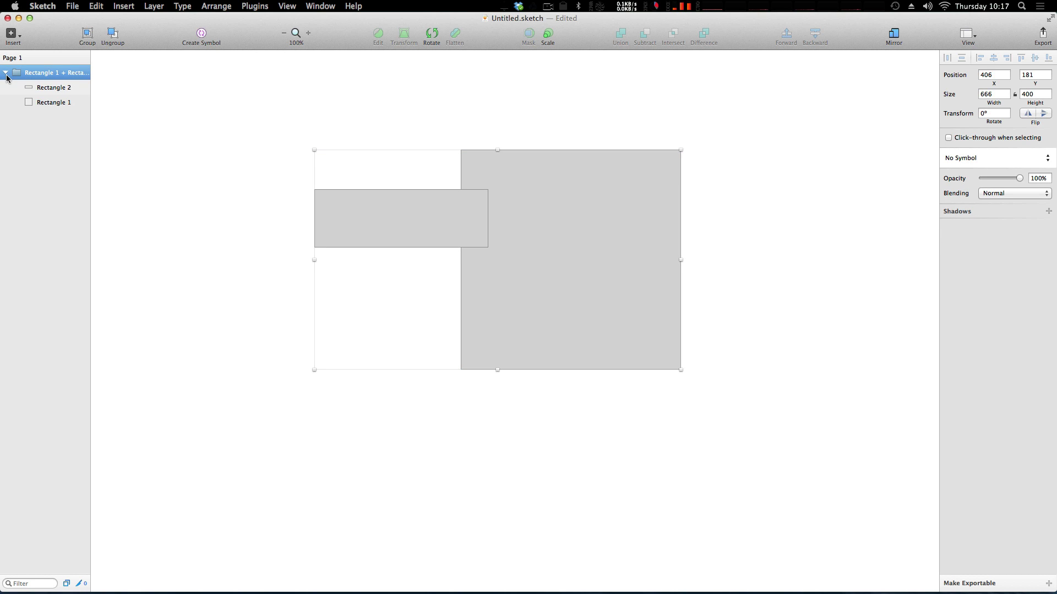
pyautogui.click(53, 89)
pyautogui.press('Down')
pyautogui.press('Down')
pyautogui.press('Down')
pyautogui.press('Down')
pyautogui.press('Down')
pyautogui.press('Down')
pyautogui.press('Down')
pyautogui.press('Down')
pyautogui.press('Down')
pyautogui.press('Down')
pyautogui.press('Down')
pyautogui.press('Down')
pyautogui.press('Down')
pyautogui.press('Down')
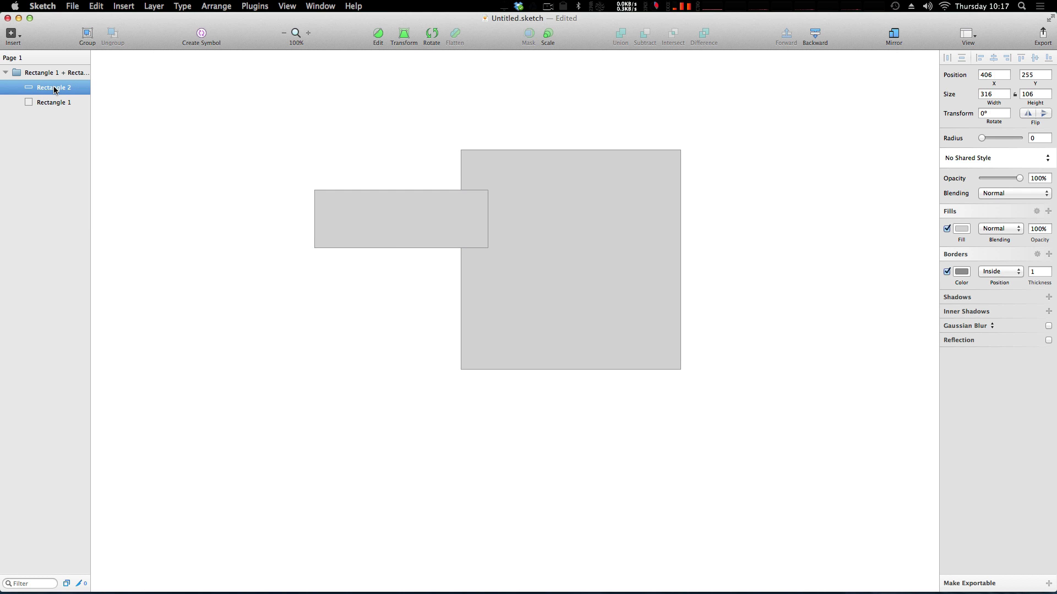
pyautogui.press('Down')
pyautogui.press('Down')
pyautogui.press('Down')
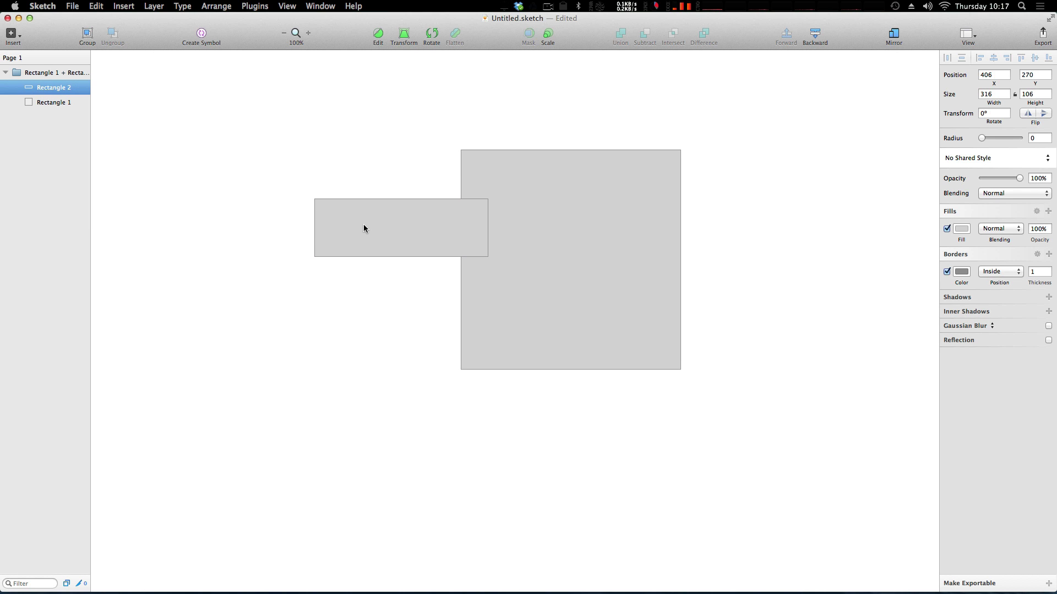
pyautogui.click(337, 137)
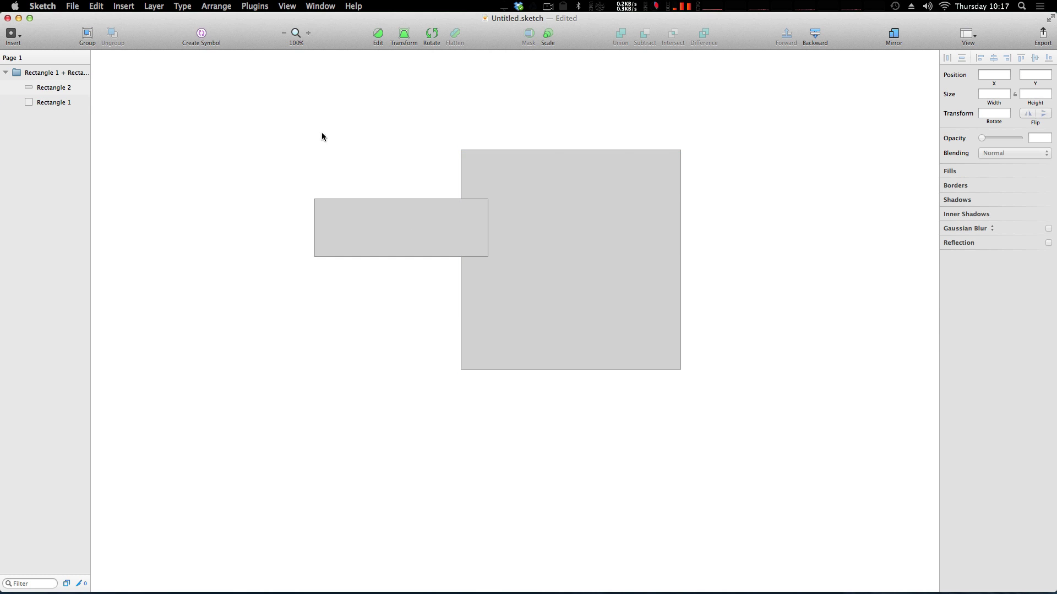
pyautogui.click(434, 216)
# - Ungroup, regroup with Cmd+G, and ungroup again with Cmd+Shift+G, leaving the rectangles separate
pyautogui.hscroll(-5, 559, 219)
pyautogui.hscroll(10, 671, 259)
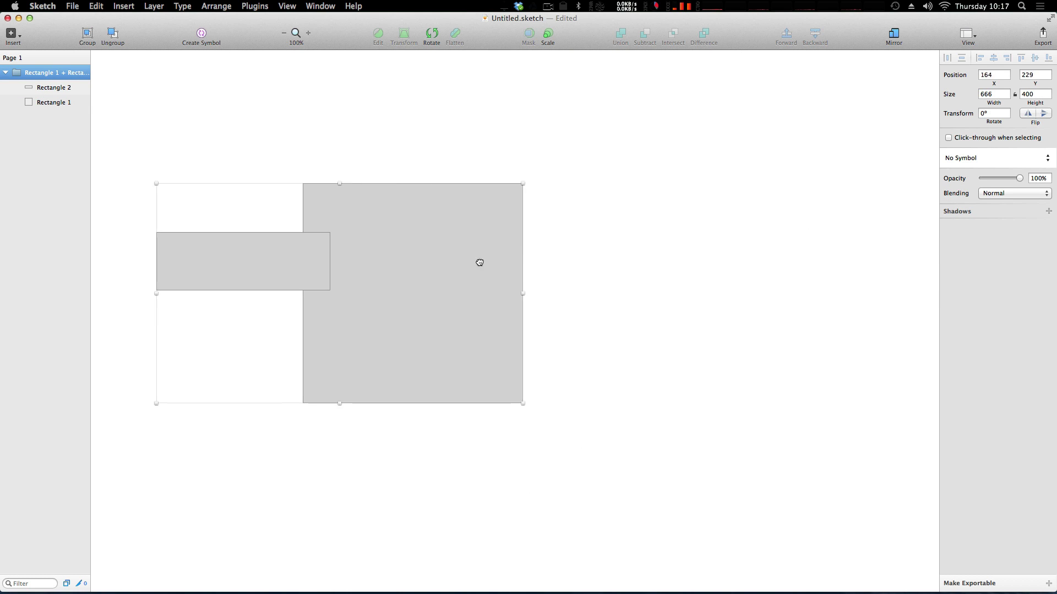
pyautogui.hscroll(-5, 517, 260)
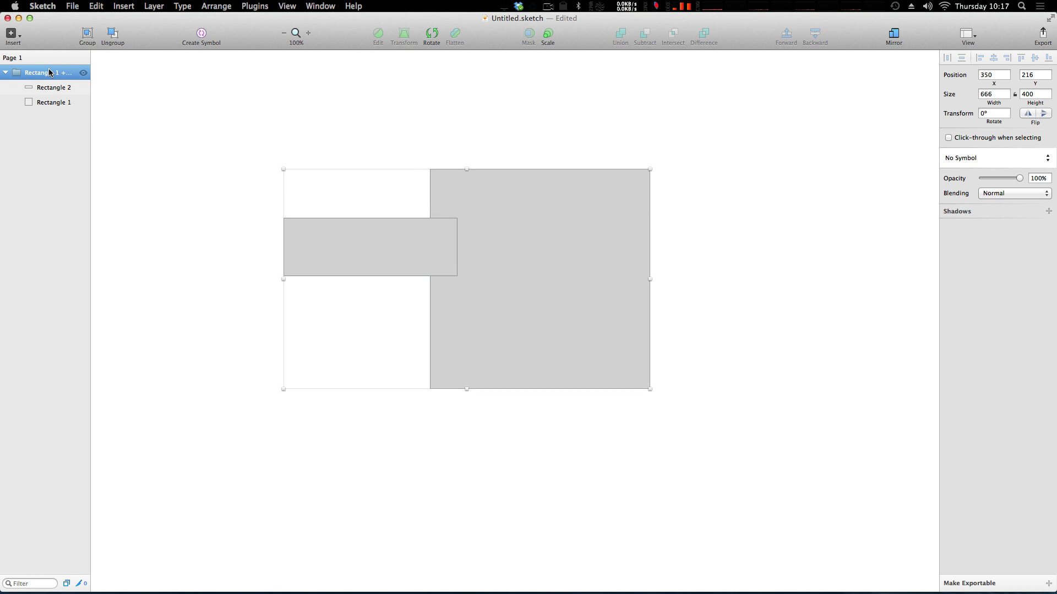
pyautogui.click(113, 34)
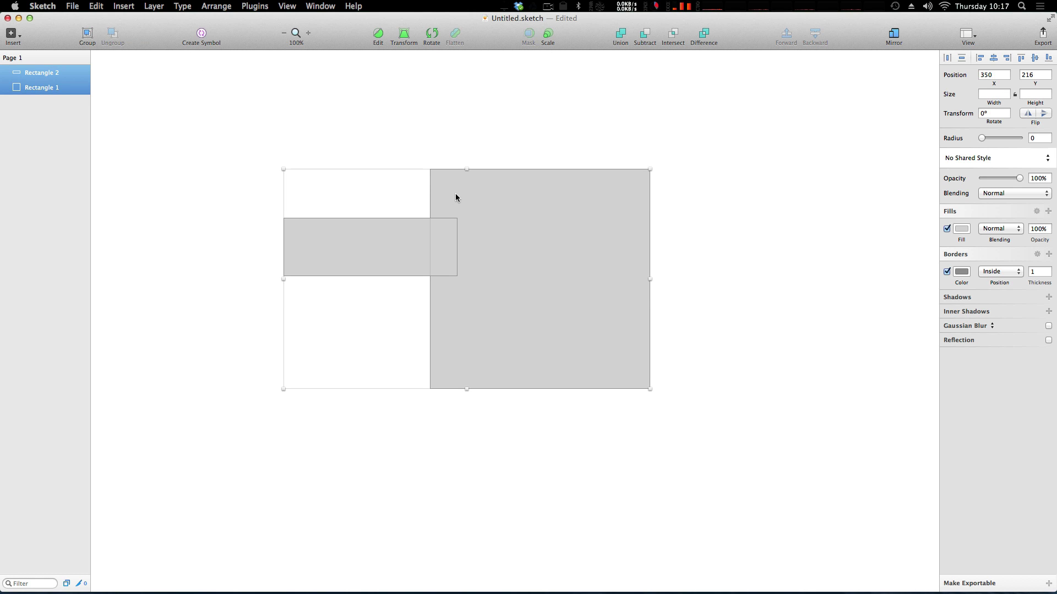
pyautogui.press('super+g')
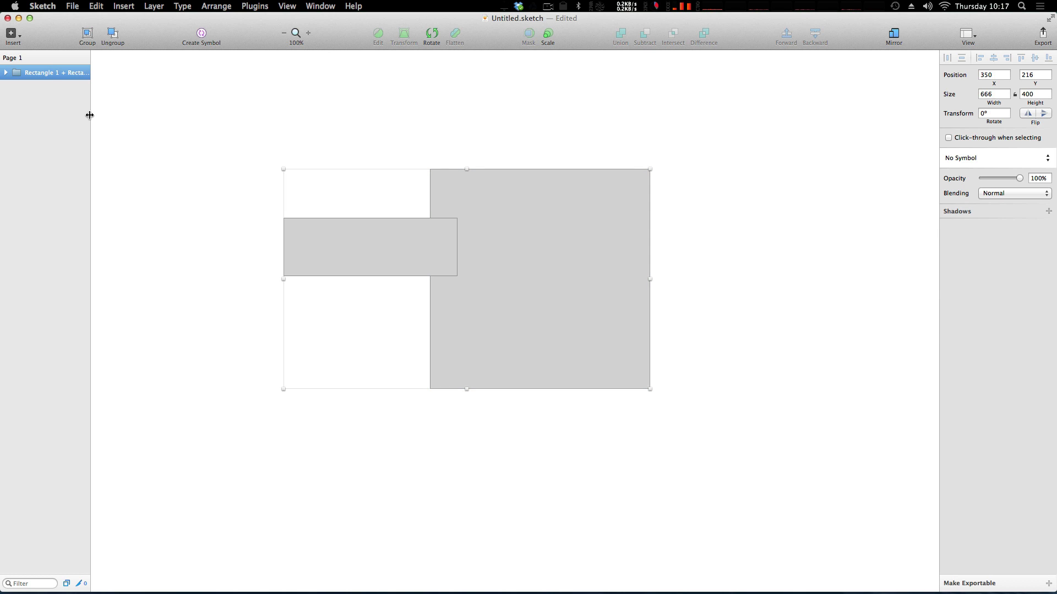
pyautogui.press('super+shift+g')
pyautogui.click(261, 128)
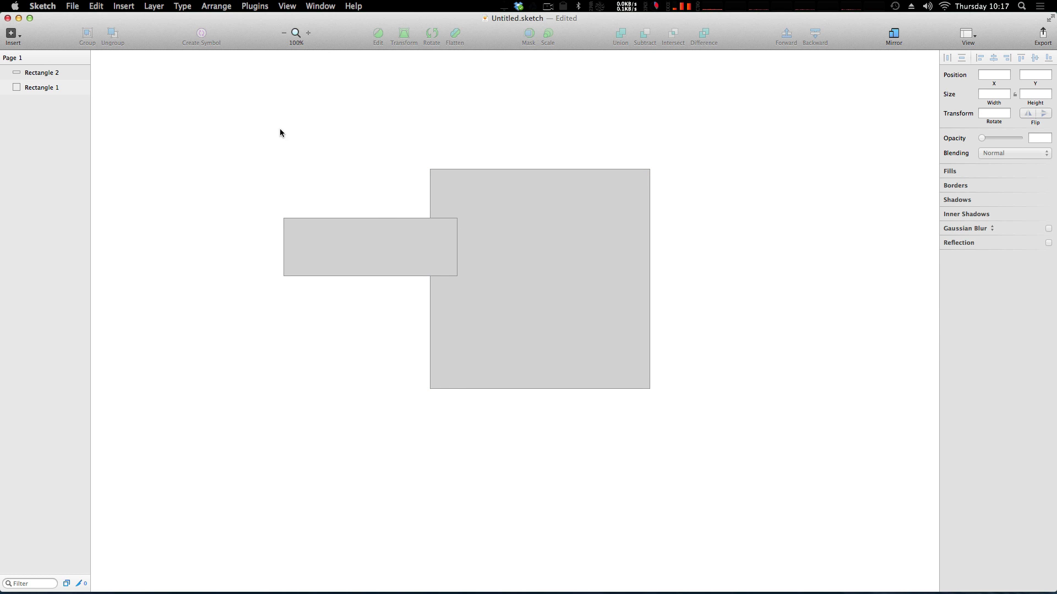
pyautogui.click(326, 237)
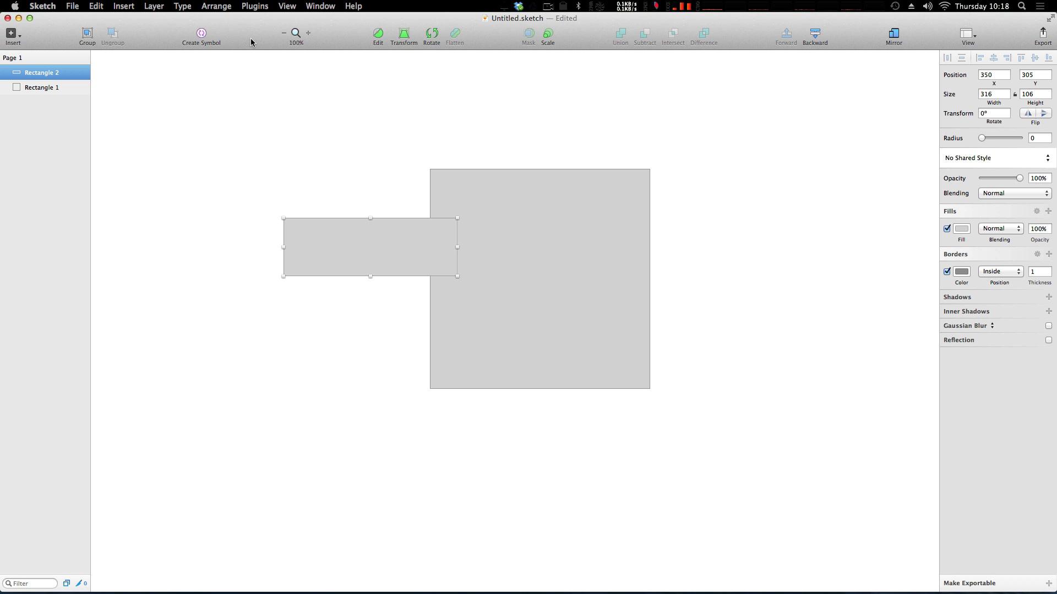
# - Zoom the canvas in to 800% and select the square
pyautogui.click(307, 34)
pyautogui.click(307, 34)
pyautogui.click(282, 33)
pyautogui.click(282, 33)
pyautogui.click(308, 34)
pyautogui.click(308, 34)
pyautogui.click(308, 34)
pyautogui.click(156, 254)
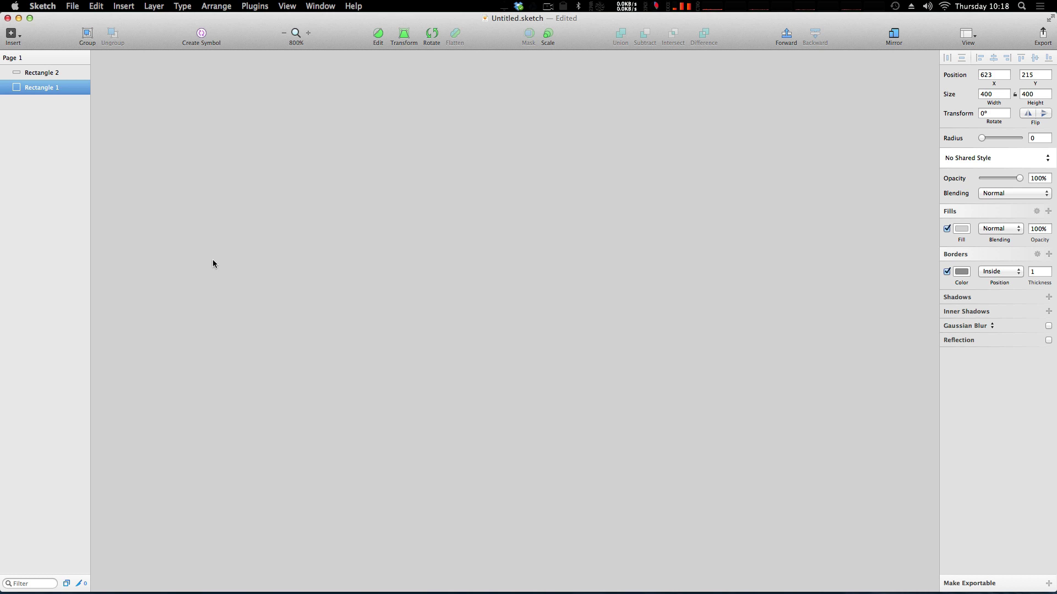
# - Pan across the magnified rectangles, then zoom out to 200% to see both whole
pyautogui.moveTo(337, 254); pyautogui.dragTo(823, 327)
pyautogui.moveTo(472, 132); pyautogui.dragTo(513, 311)
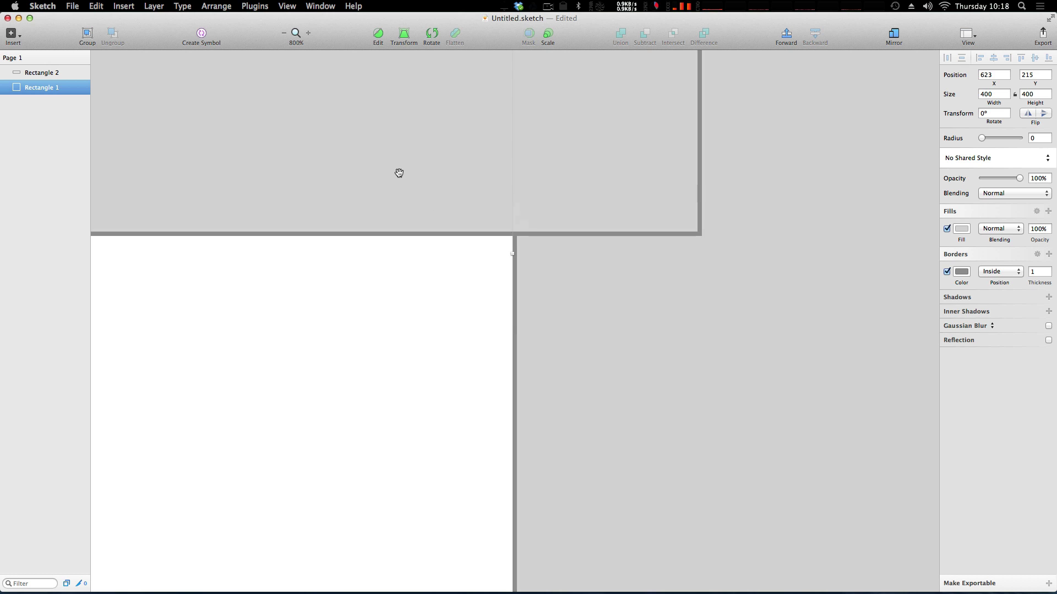
pyautogui.moveTo(396, 144); pyautogui.dragTo(405, 285)
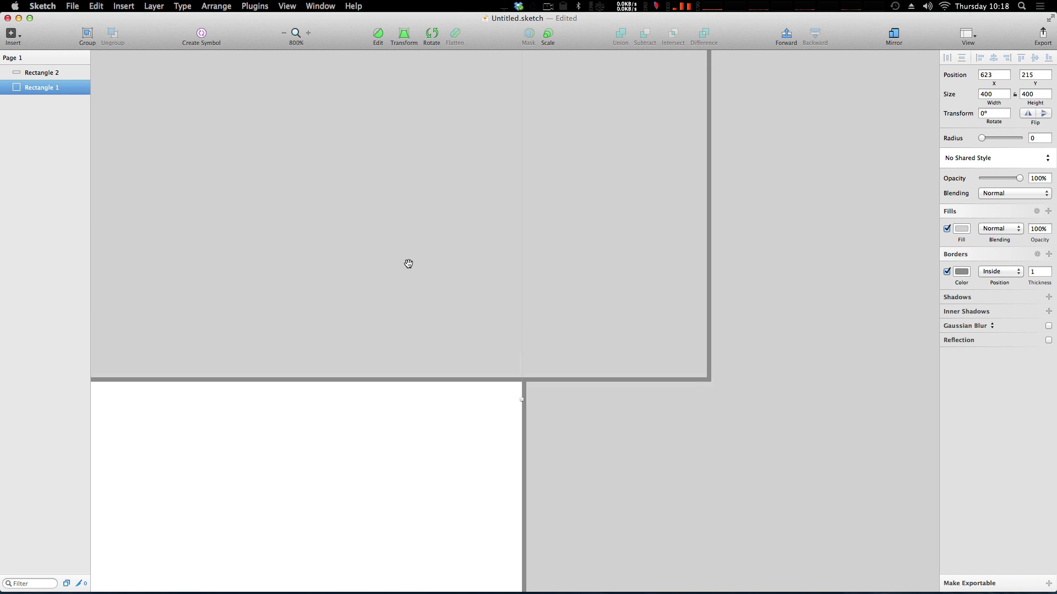
pyautogui.scroll(-3, 408, 266)
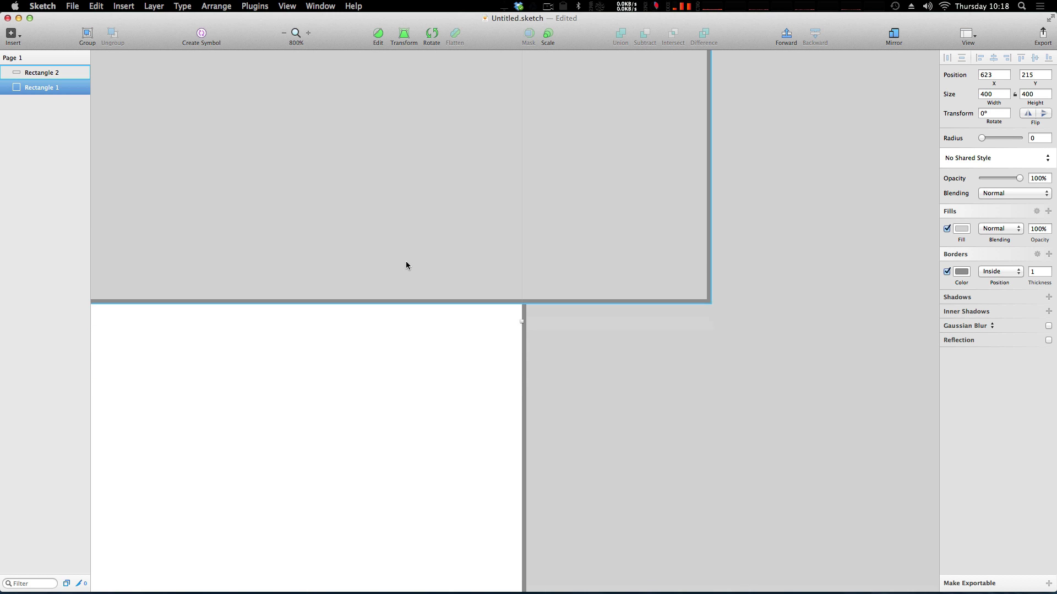
pyautogui.scroll(4, 412, 264)
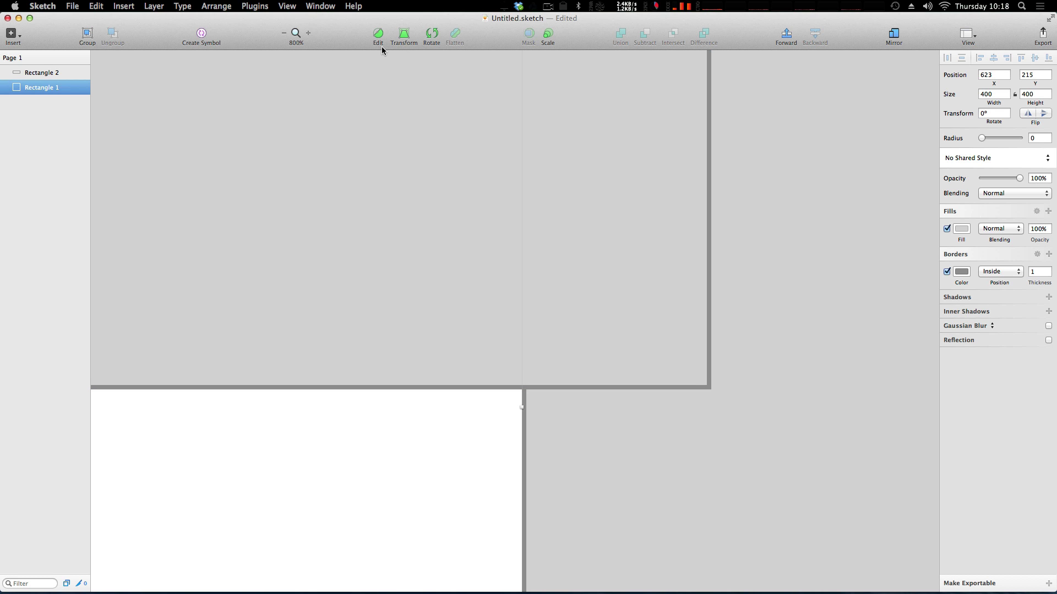
pyautogui.press('super+minus')
pyautogui.press('super+minus')
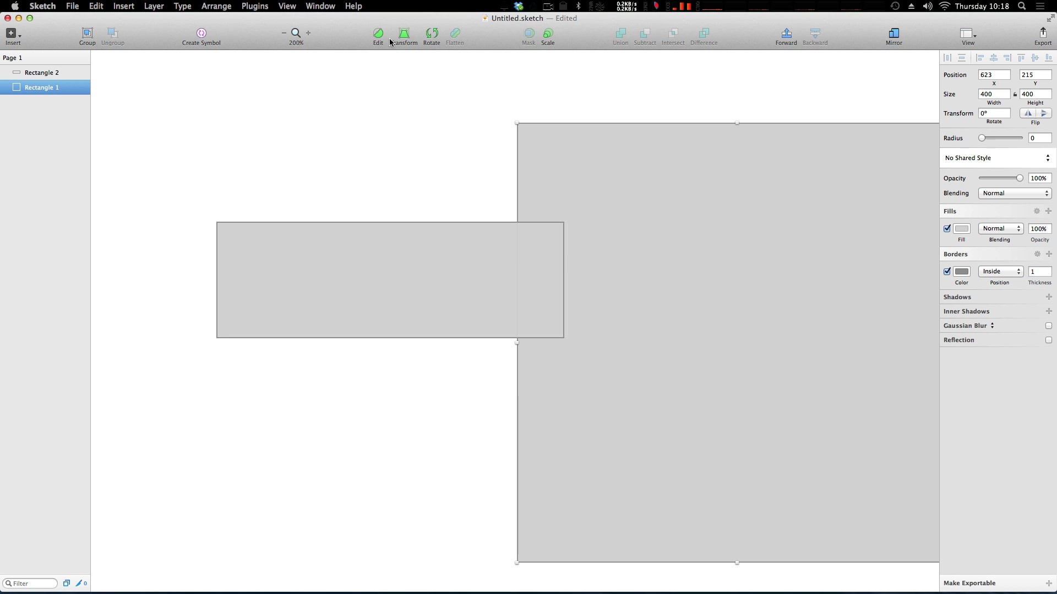
# - Slant Rectangle 2 by moving its top-left point inward in Edit mode
pyautogui.click(421, 132)
pyautogui.click(370, 306)
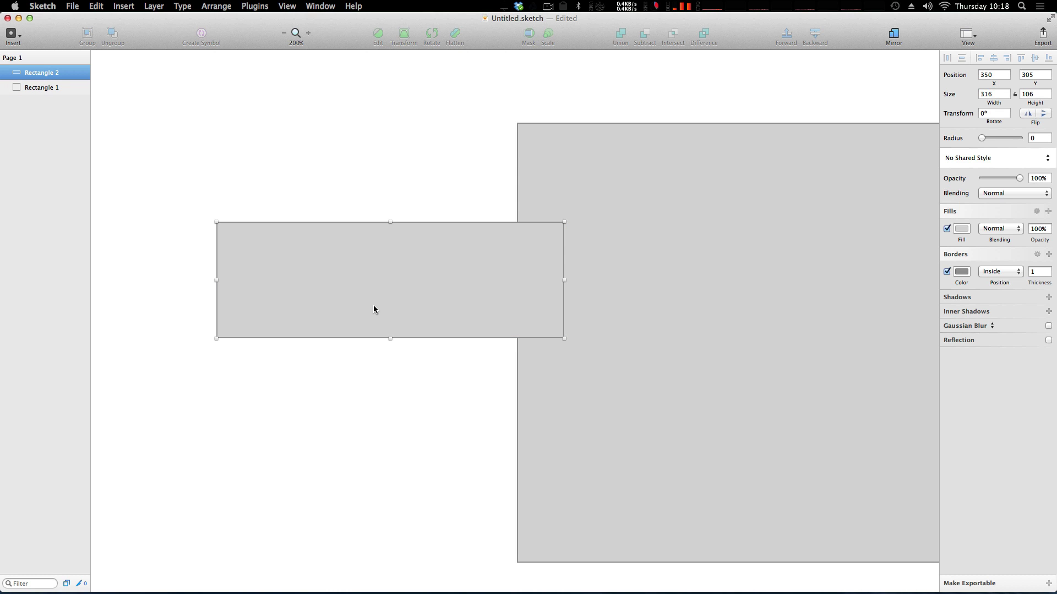
pyautogui.click(377, 35)
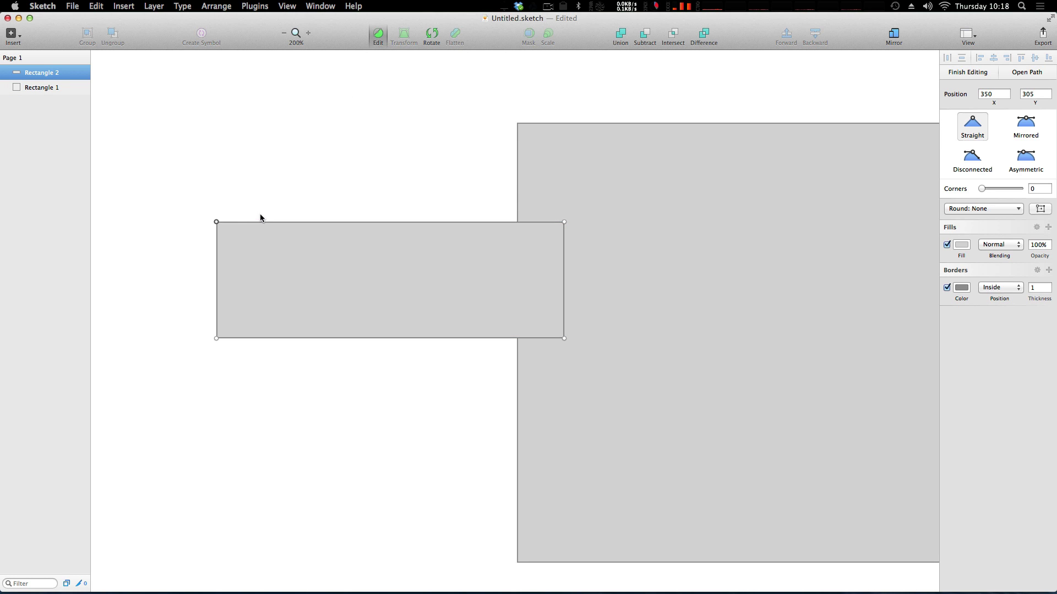
pyautogui.moveTo(219, 226); pyautogui.dragTo(357, 271)
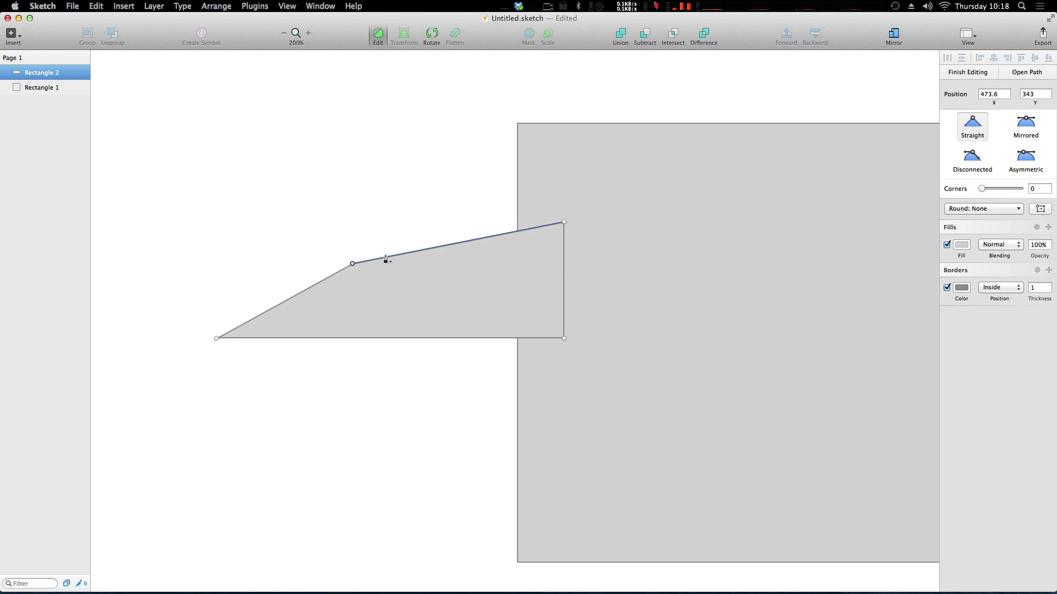
pyautogui.press('Escape')
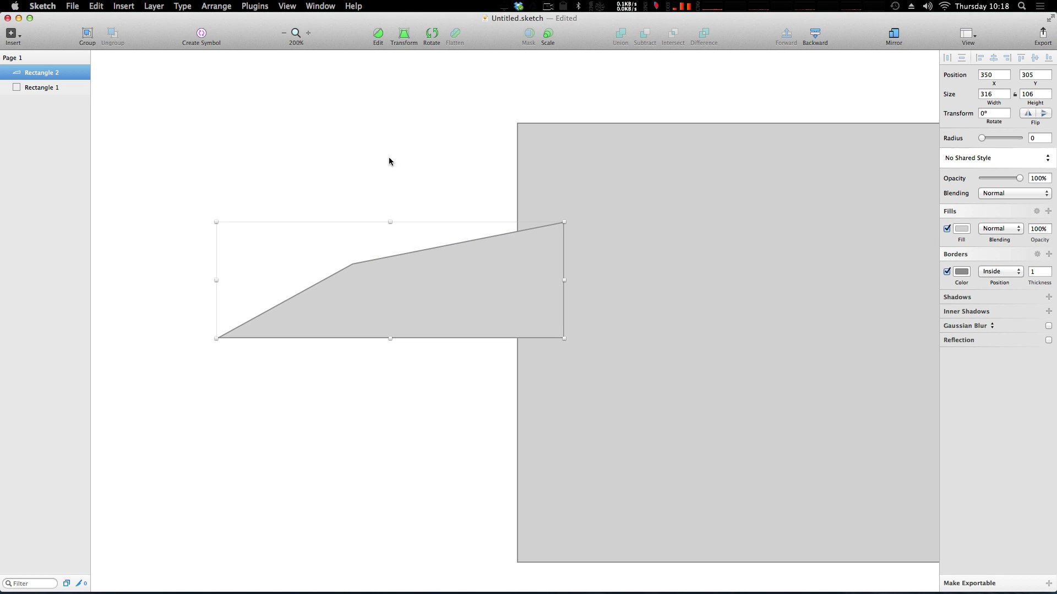
# - Skew the polygon's top edge rightward with Transform so its tip reaches into the square
pyautogui.click(402, 34)
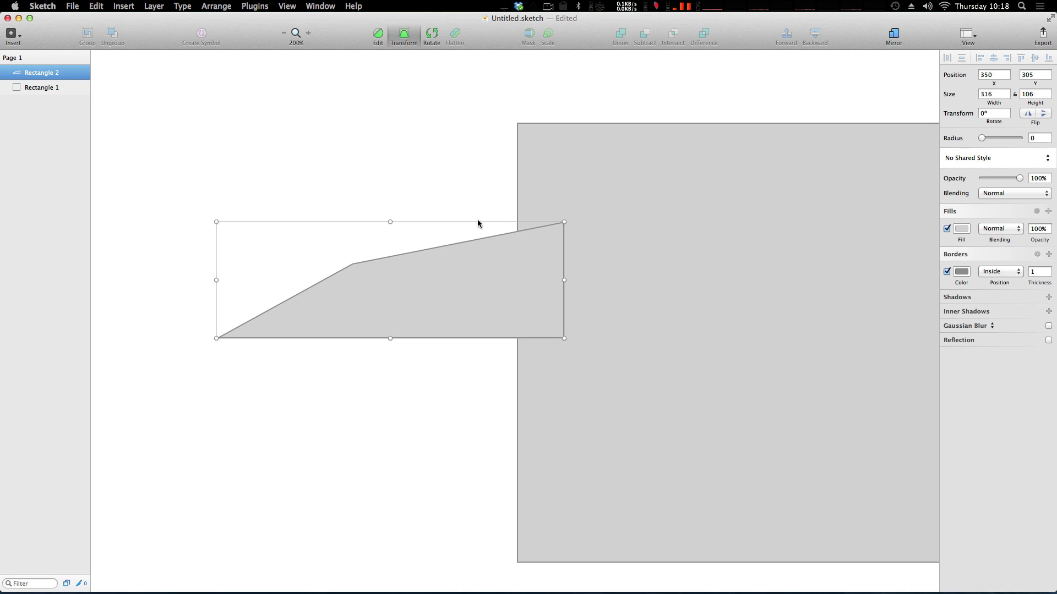
pyautogui.moveTo(385, 225); pyautogui.dragTo(482, 223)
pyautogui.press('Escape')
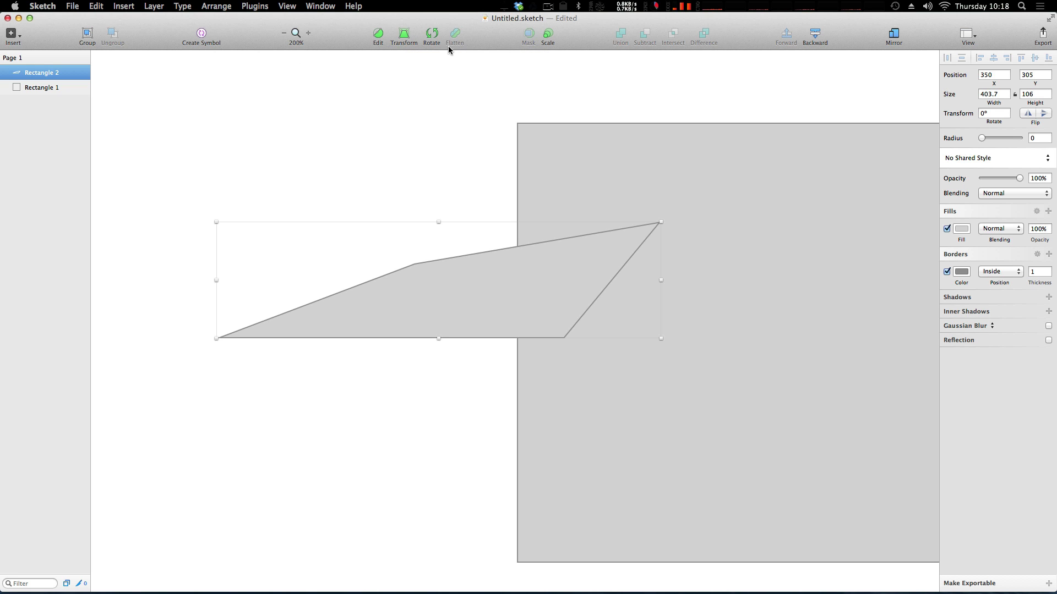
pyautogui.click(523, 98)
# - Confirm the Scale dialog on the polygon without resizing, then check its width and height
pyautogui.click(499, 298)
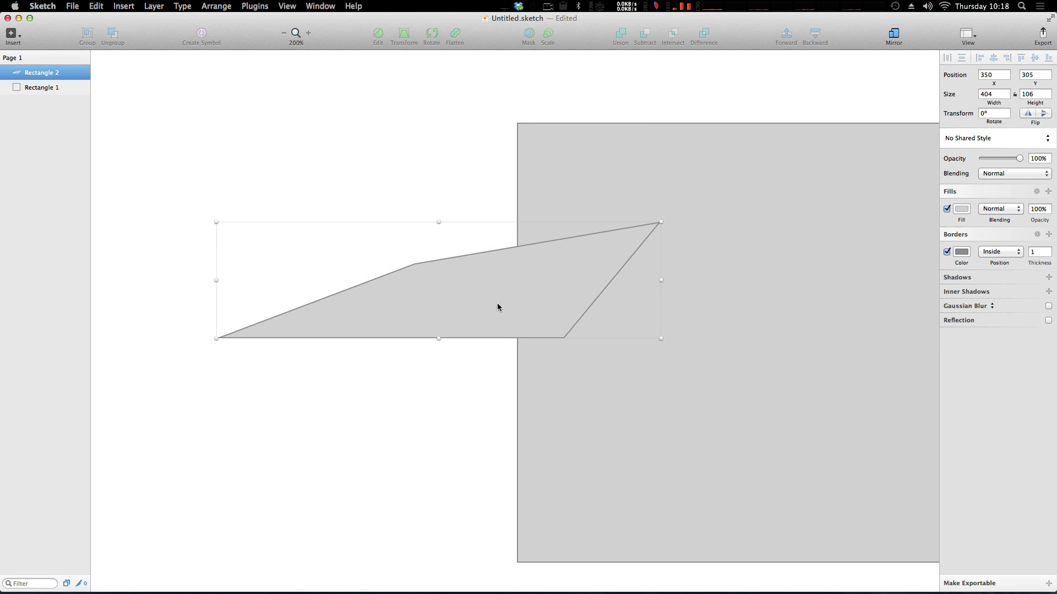
pyautogui.click(548, 34)
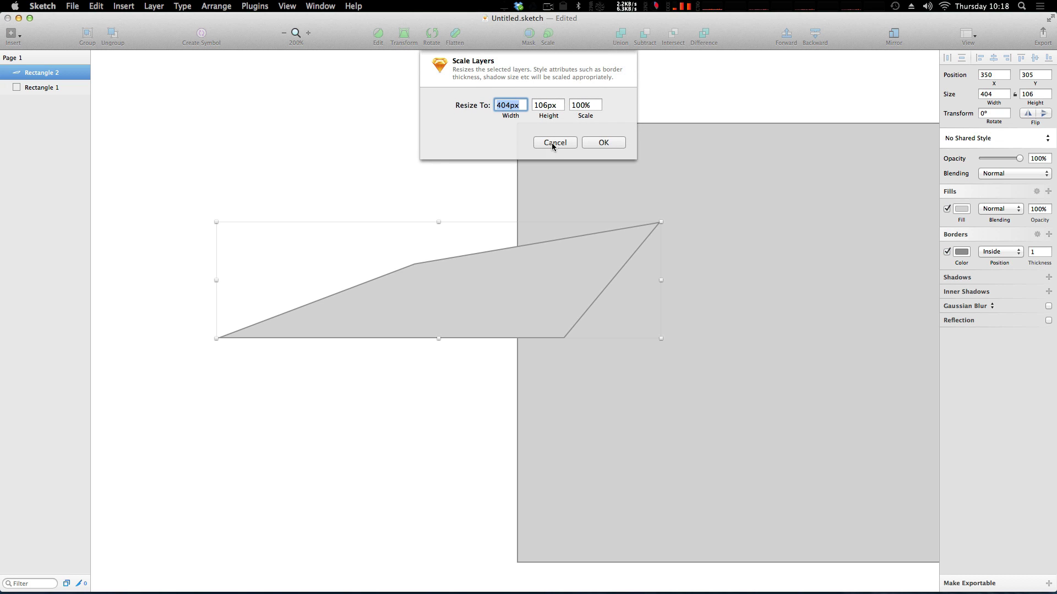
pyautogui.click(602, 142)
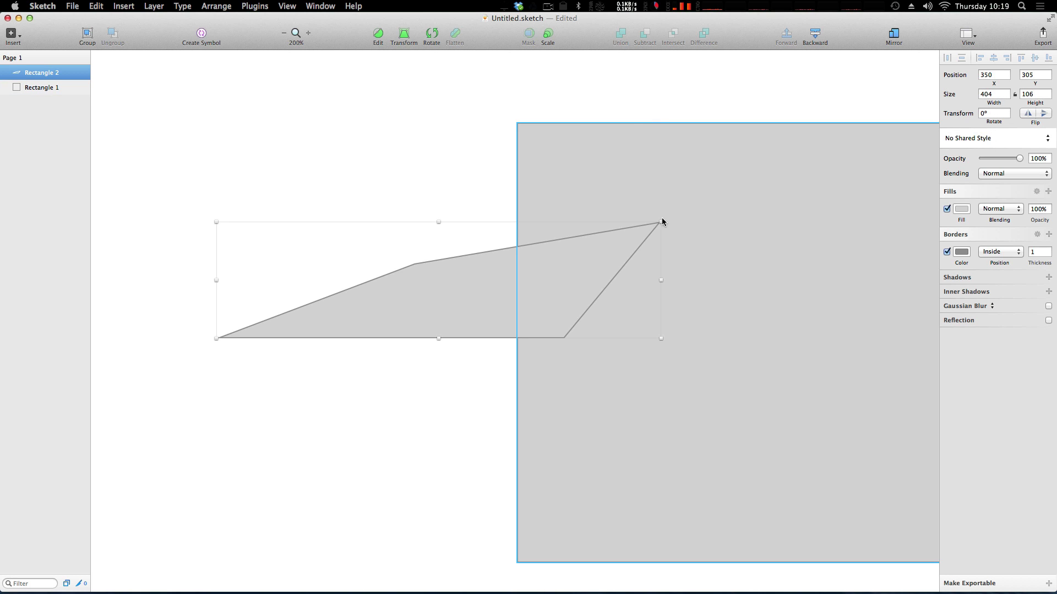
pyautogui.click(1003, 94)
pyautogui.press('Tab')
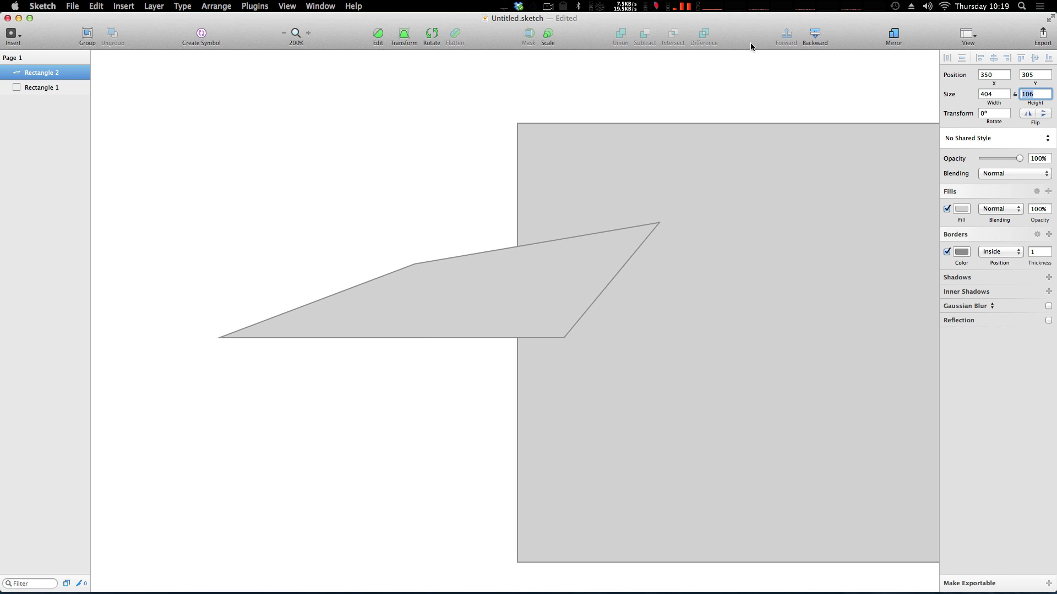
# - Select both the polygon and the square and combine them with Difference
pyautogui.click(638, 102)
pyautogui.moveTo(205, 118); pyautogui.dragTo(703, 329)
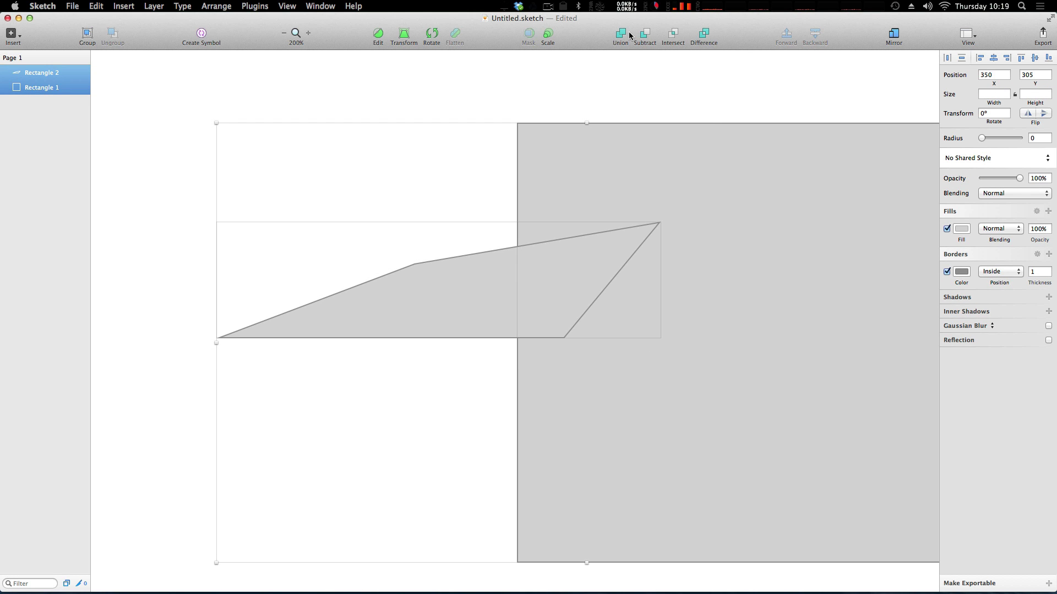
pyautogui.click(703, 37)
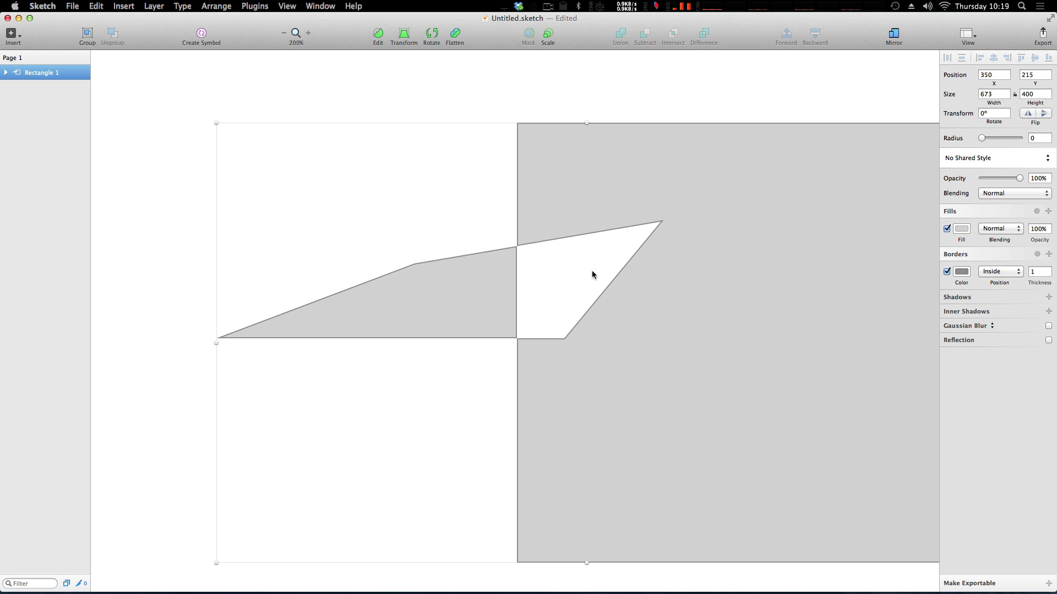
# - Undo Difference, try Intersect and Subtract with undo after each, then apply Union
pyautogui.click(639, 62)
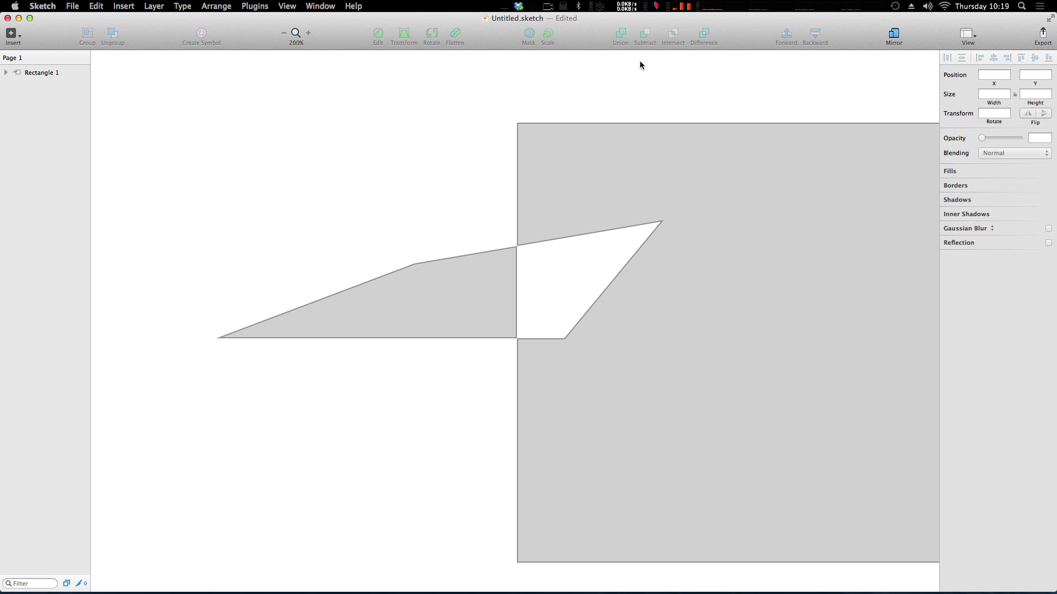
pyautogui.press('super+z')
pyautogui.moveTo(435, 113); pyautogui.dragTo(600, 274)
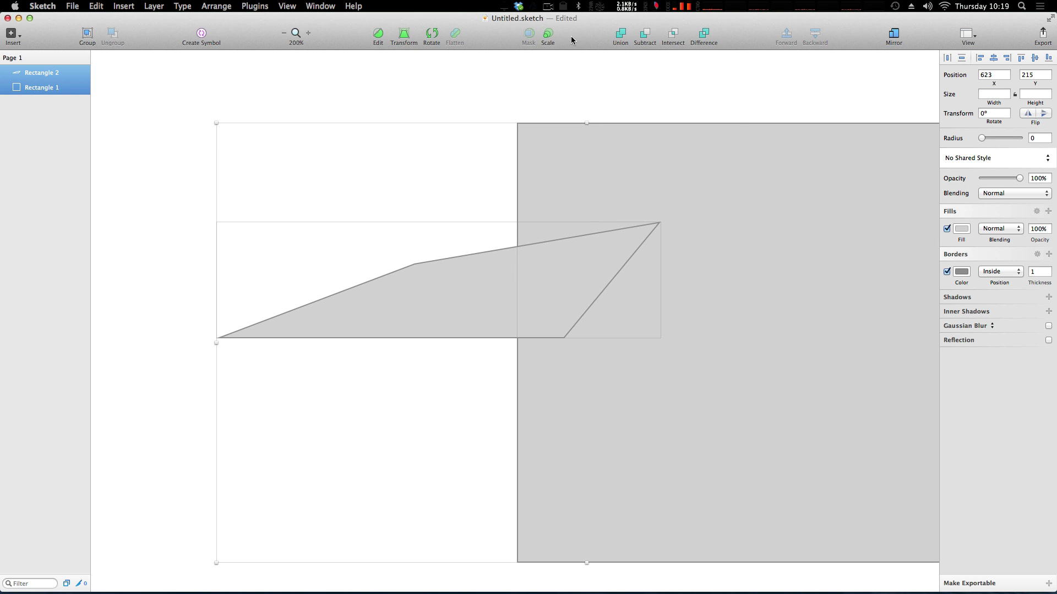
pyautogui.click(671, 36)
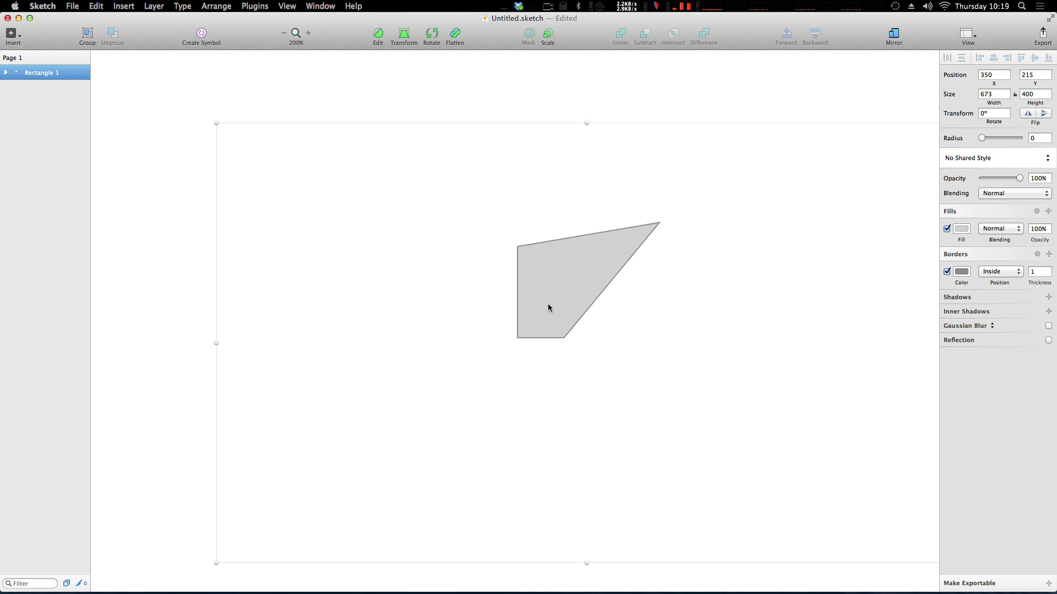
pyautogui.press('super+z')
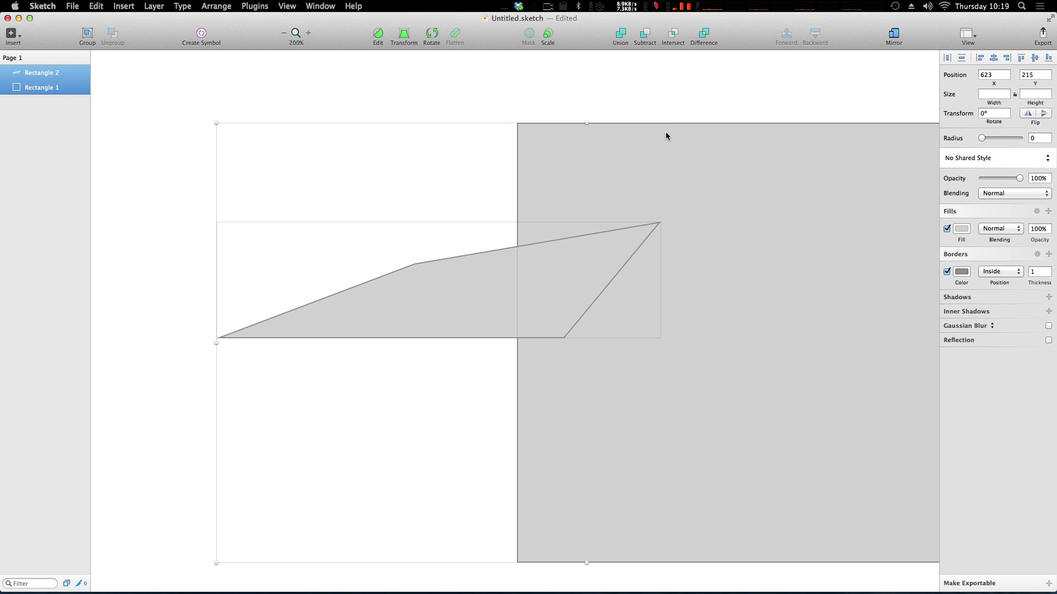
pyautogui.click(645, 37)
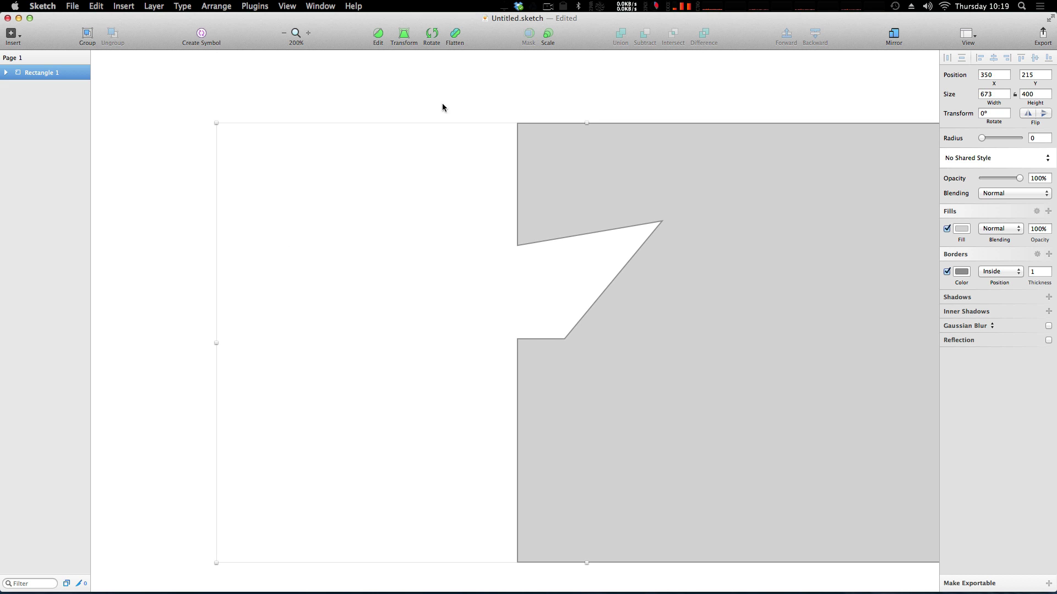
pyautogui.press('super+z')
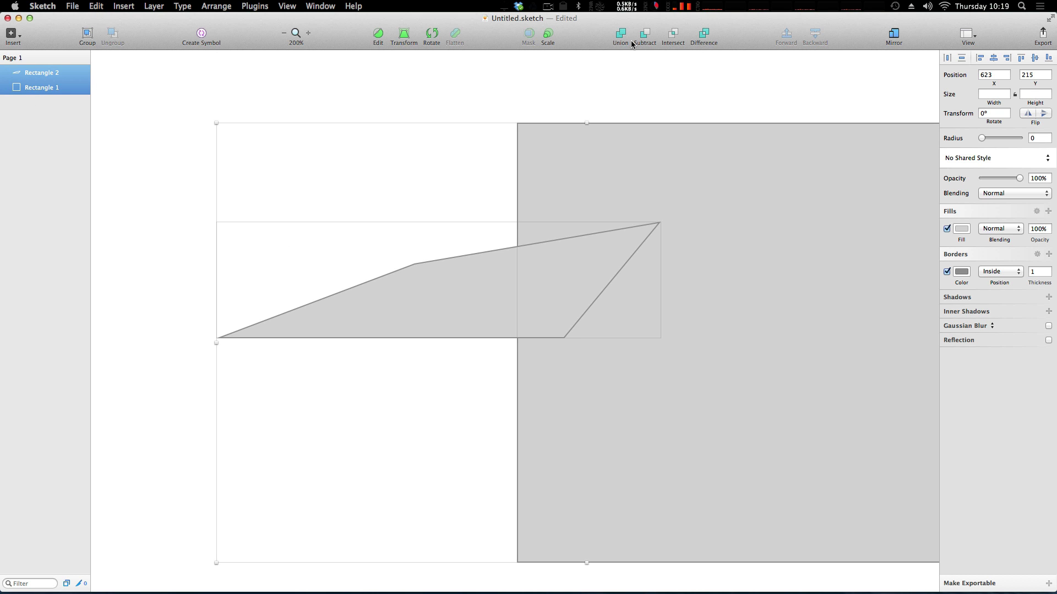
pyautogui.click(620, 34)
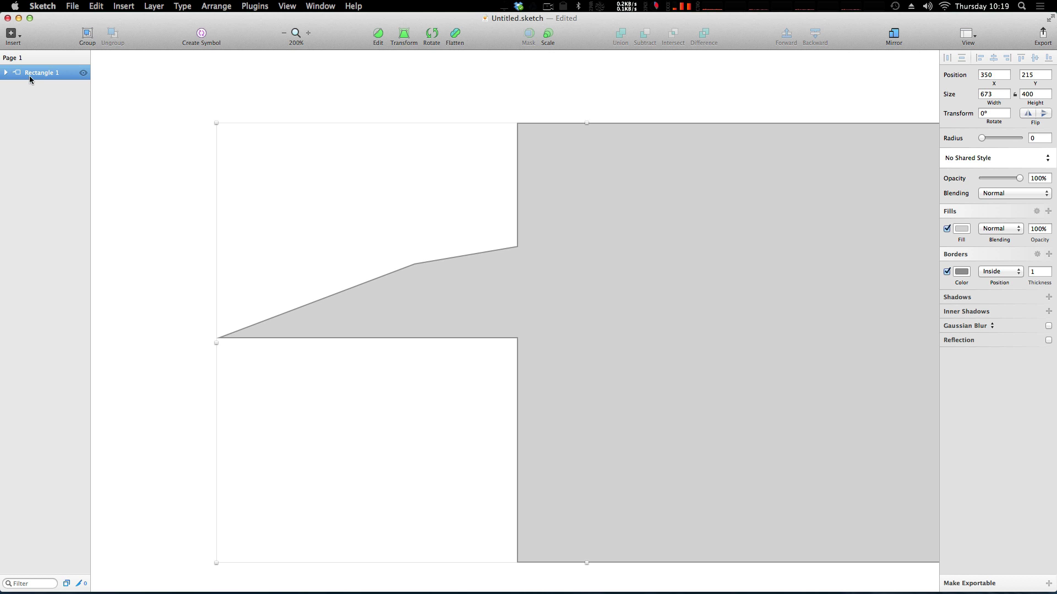
# - Move the polygon left inside the union, widening the combined shape to 773 × 400
pyautogui.click(6, 74)
pyautogui.click(30, 87)
pyautogui.moveTo(499, 302); pyautogui.dragTo(393, 287)
pyautogui.click(385, 144)
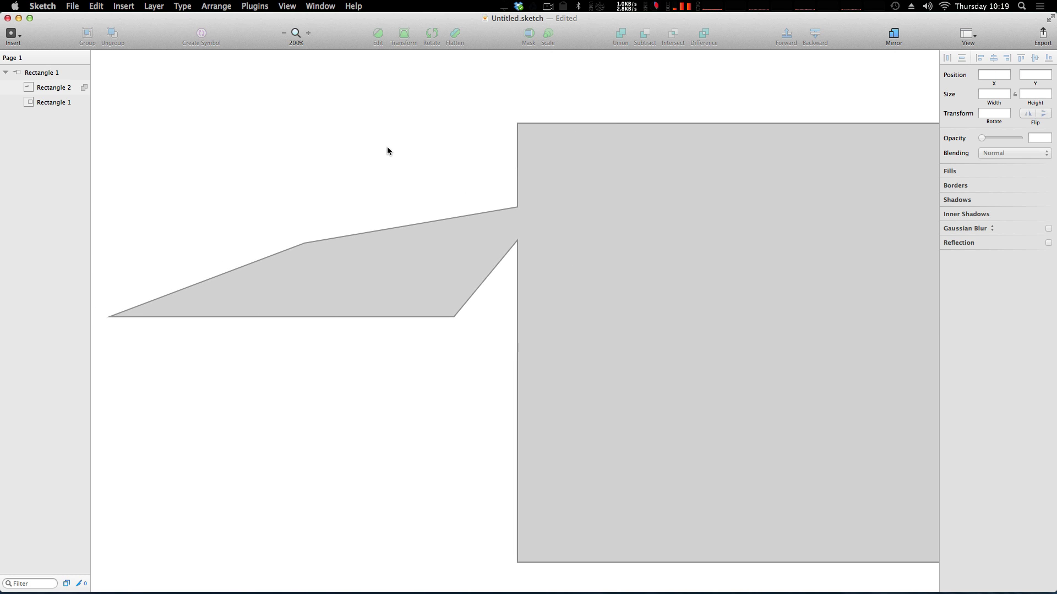
pyautogui.click(6, 72)
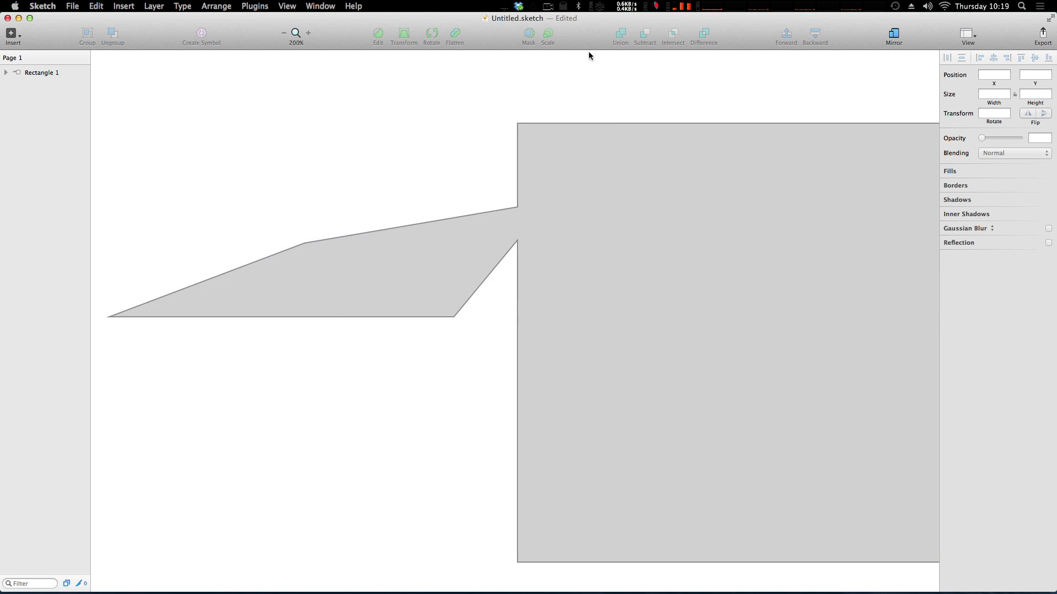
pyautogui.click(302, 287)
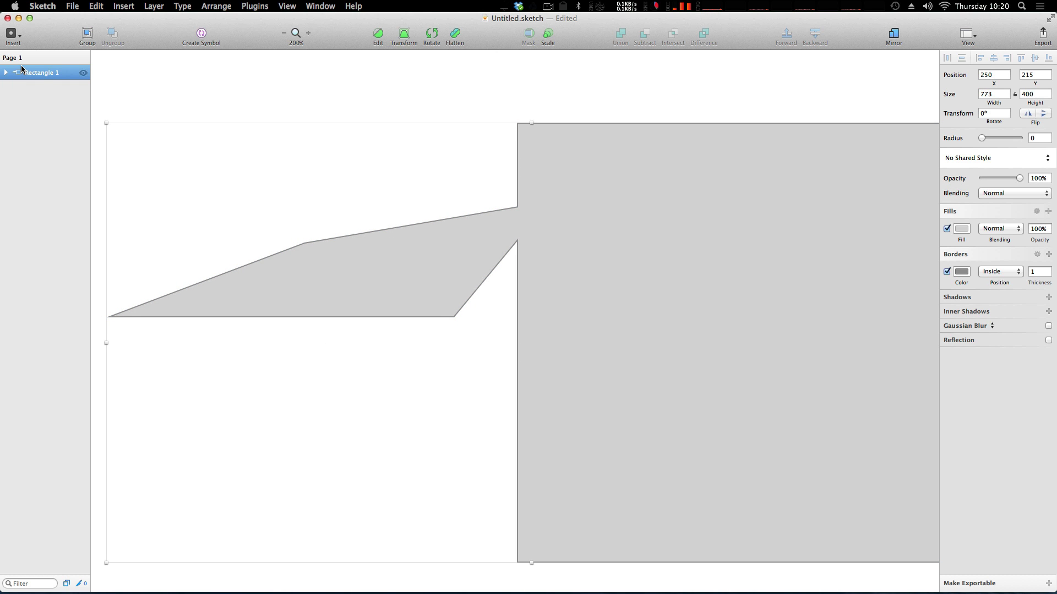
pyautogui.press('super+z')
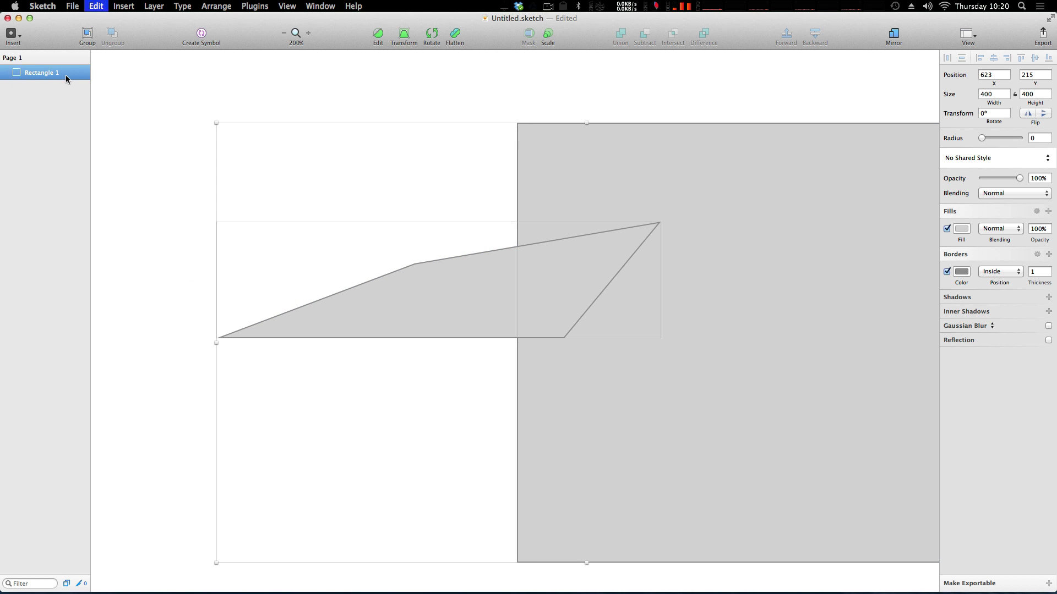
pyautogui.click(462, 85)
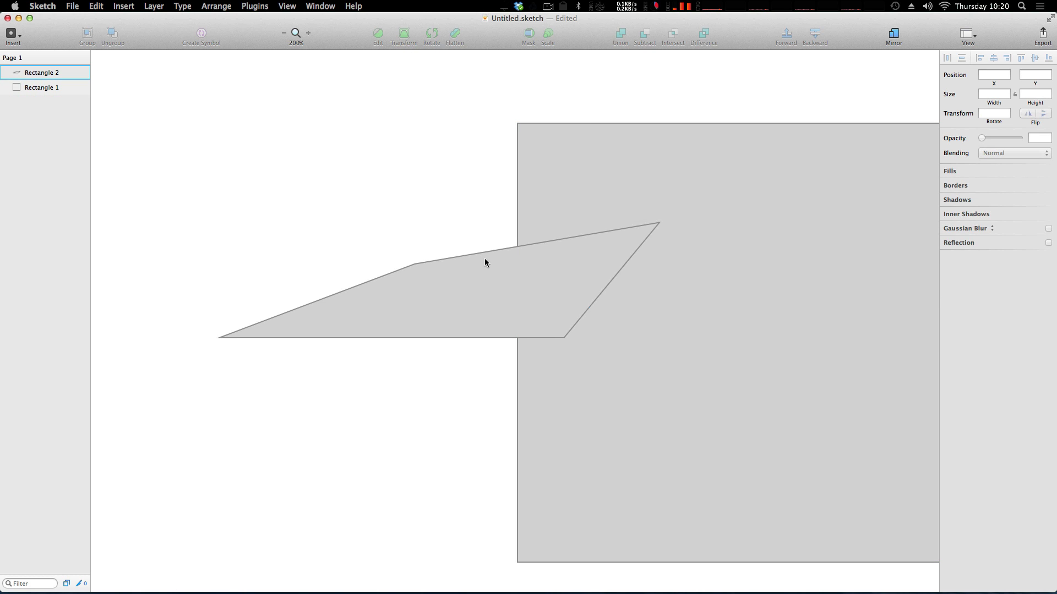
pyautogui.click(517, 249)
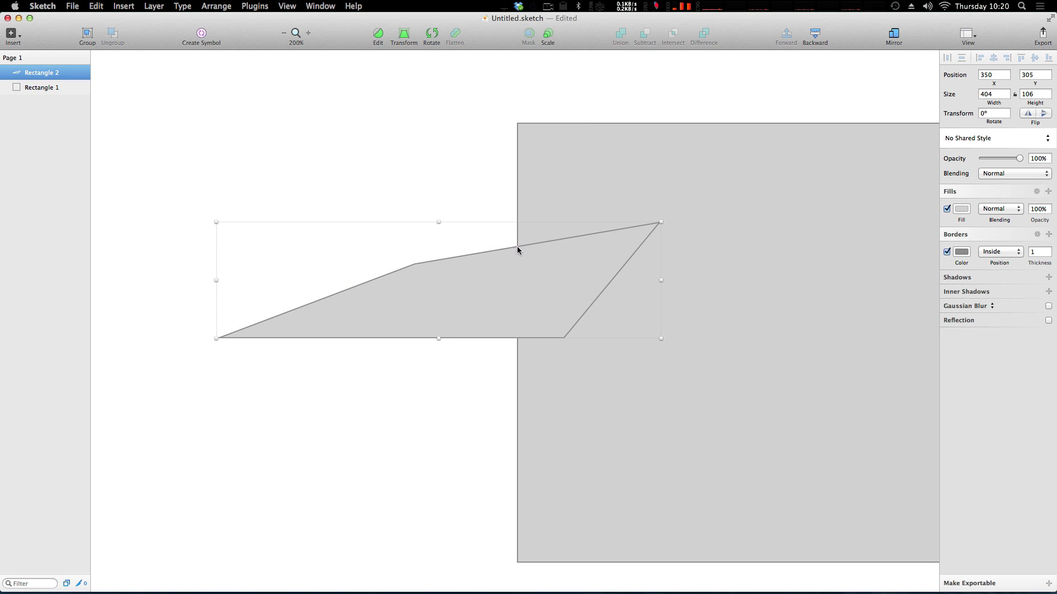
pyautogui.click(820, 36)
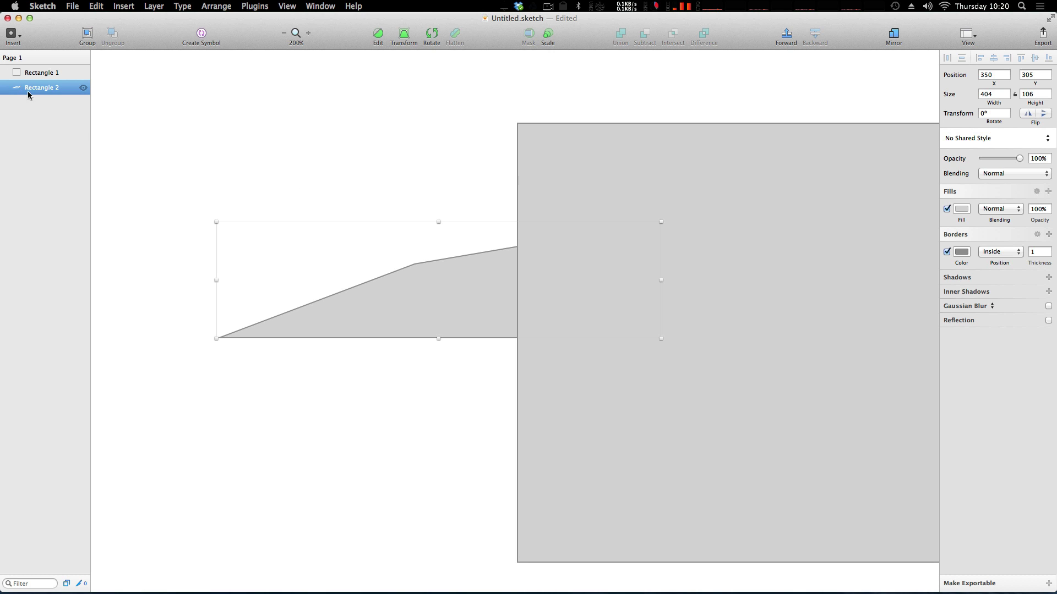
pyautogui.moveTo(30, 94)
pyautogui.mouseDown()
pyautogui.moveTo(41, 69)
pyautogui.moveTo(24, 88)
pyautogui.moveTo(40, 90)
pyautogui.moveTo(41, 106)
pyautogui.mouseUp()
pyautogui.click(33, 206)
pyautogui.click(299, 156)
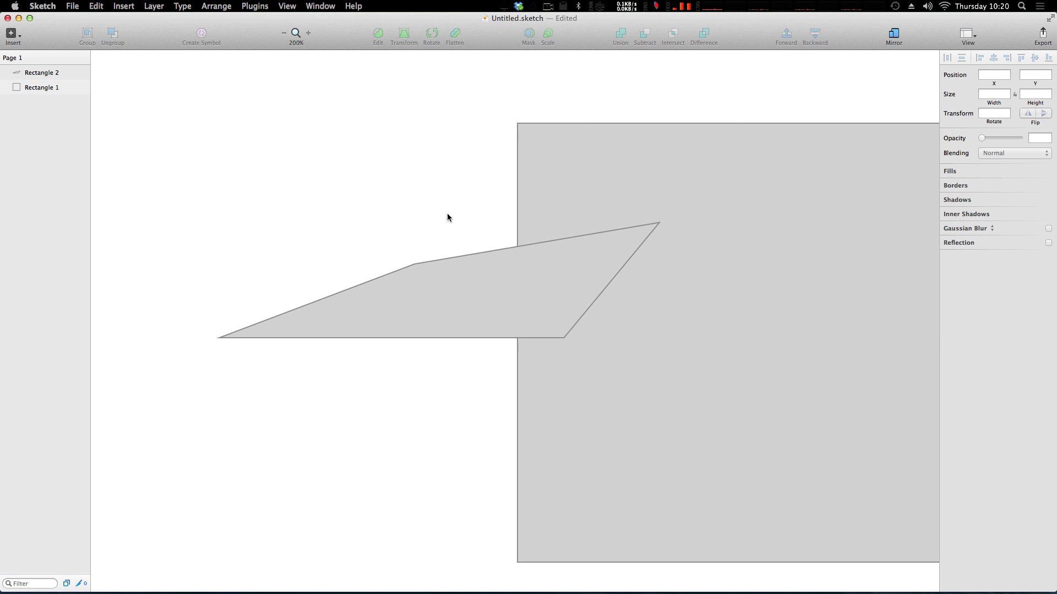
pyautogui.click(495, 256)
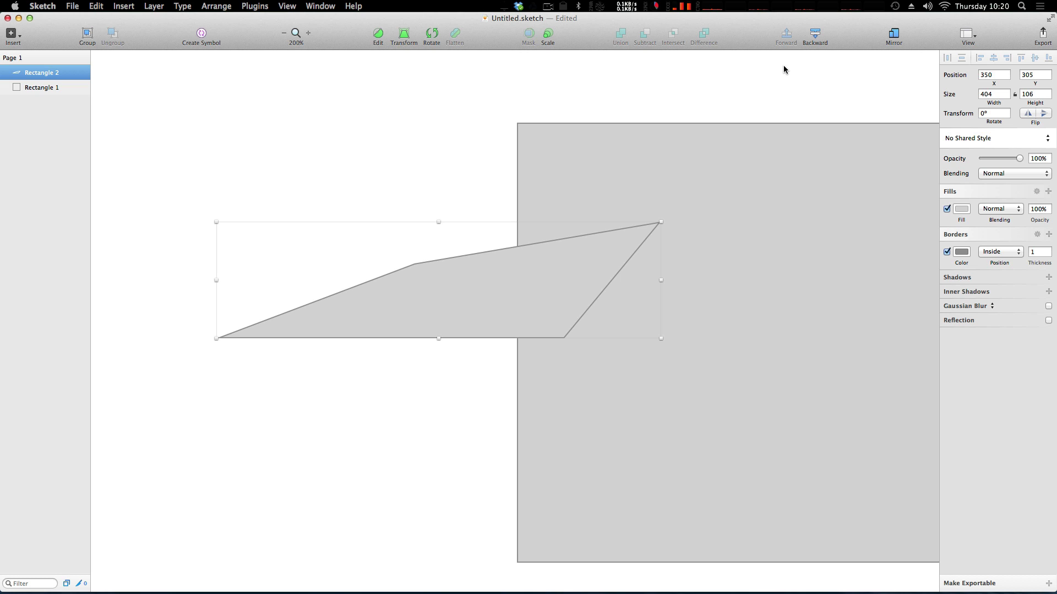
pyautogui.click(437, 158)
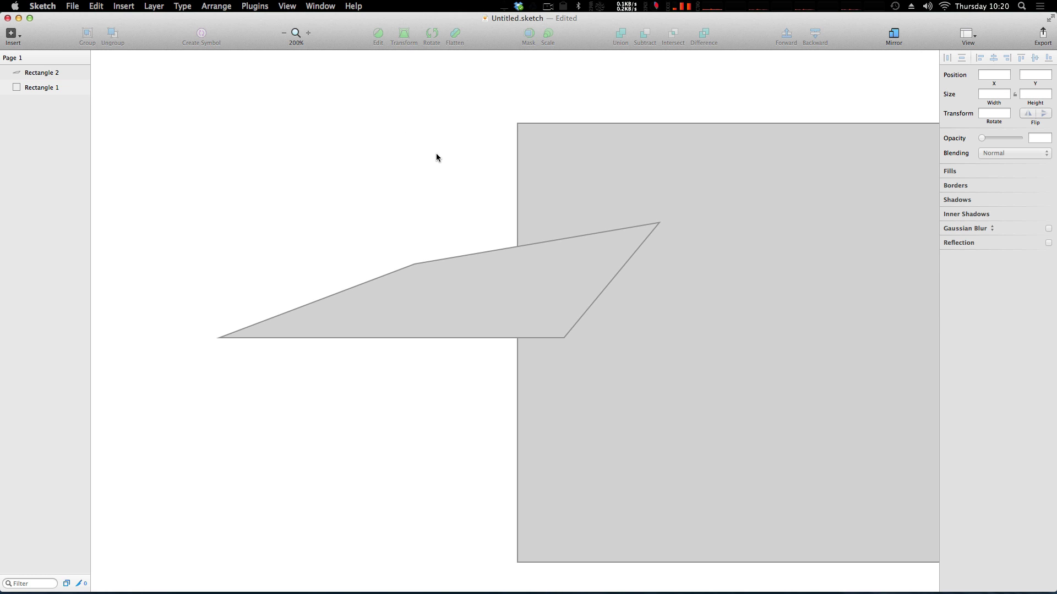
pyautogui.click(529, 144)
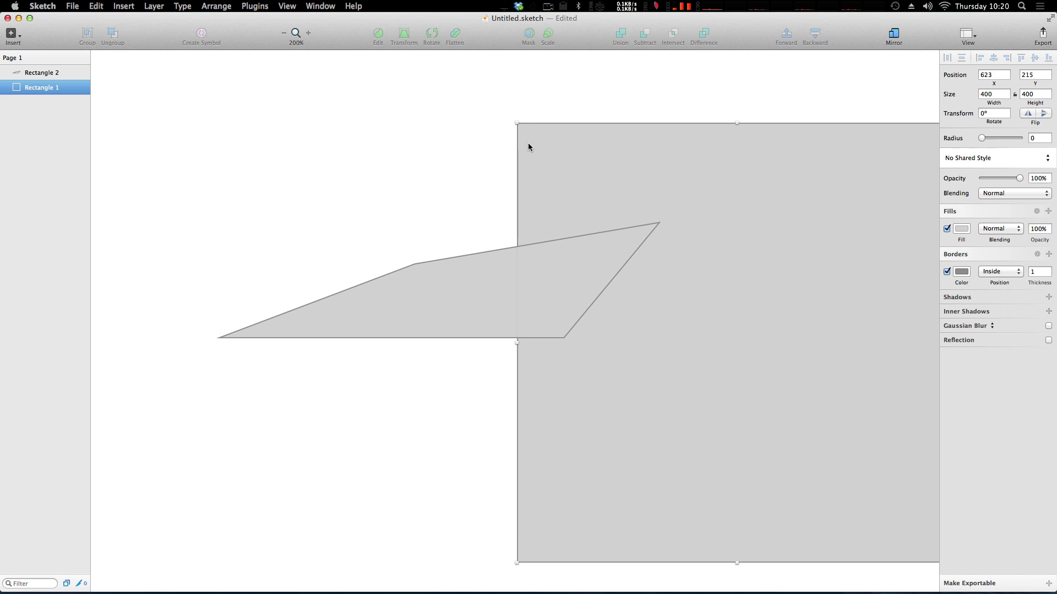
# - Turn on Show Pixels and Show Rulers from the View menu
pyautogui.click(970, 34)
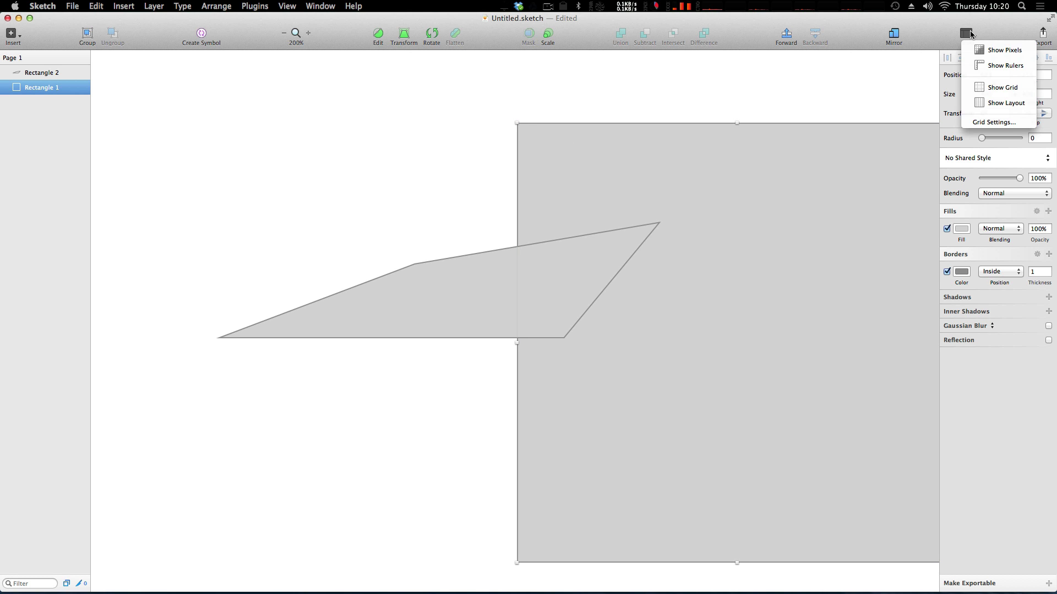
pyautogui.click(992, 57)
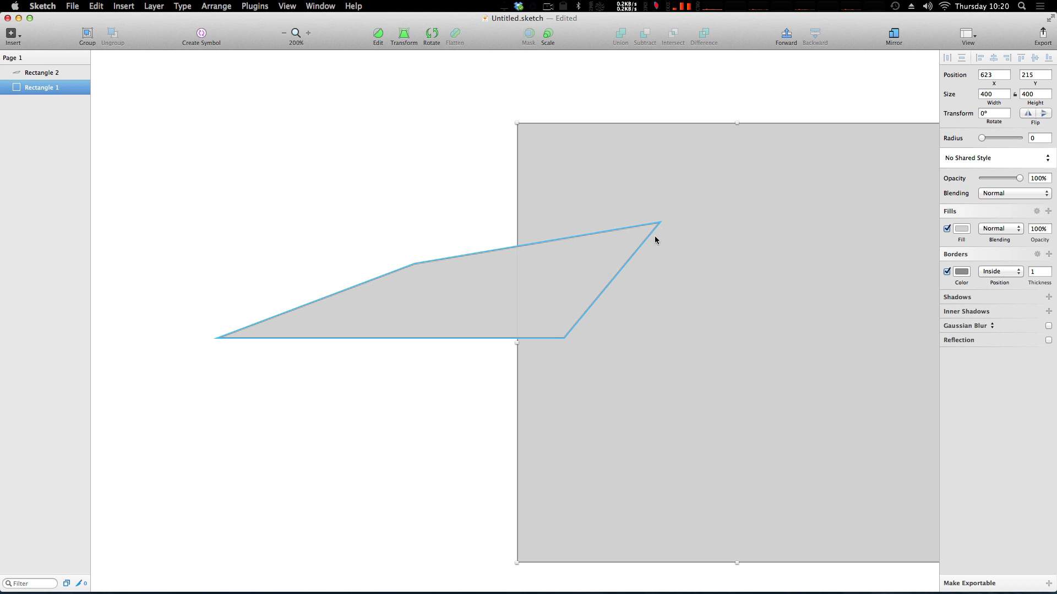
pyautogui.click(372, 204)
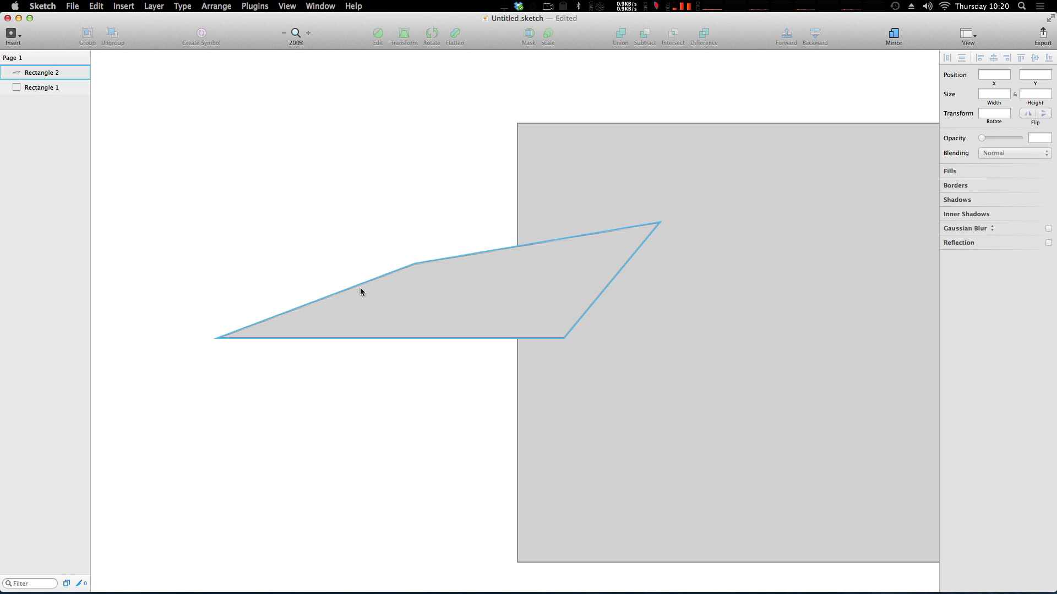
pyautogui.click(963, 35)
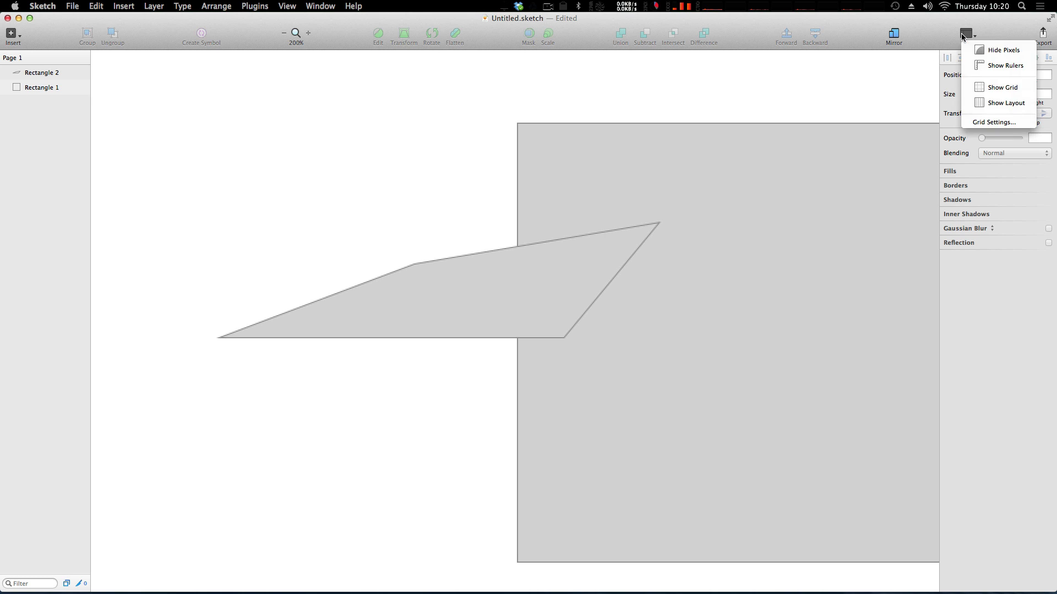
pyautogui.click(985, 66)
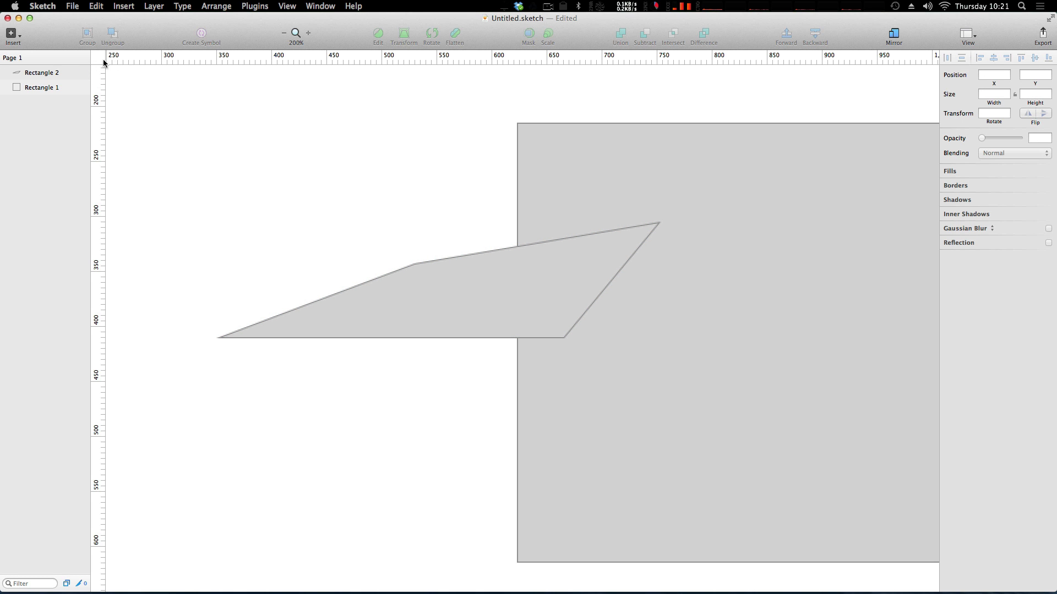
# - Shift the ruler zero point and place a vertical guide at about 440
pyautogui.moveTo(112, 62)
pyautogui.mouseDown()
pyautogui.moveTo(163, 66)
pyautogui.moveTo(130, 67)
pyautogui.mouseUp()
pyautogui.moveTo(91, 108); pyautogui.dragTo(373, 132)
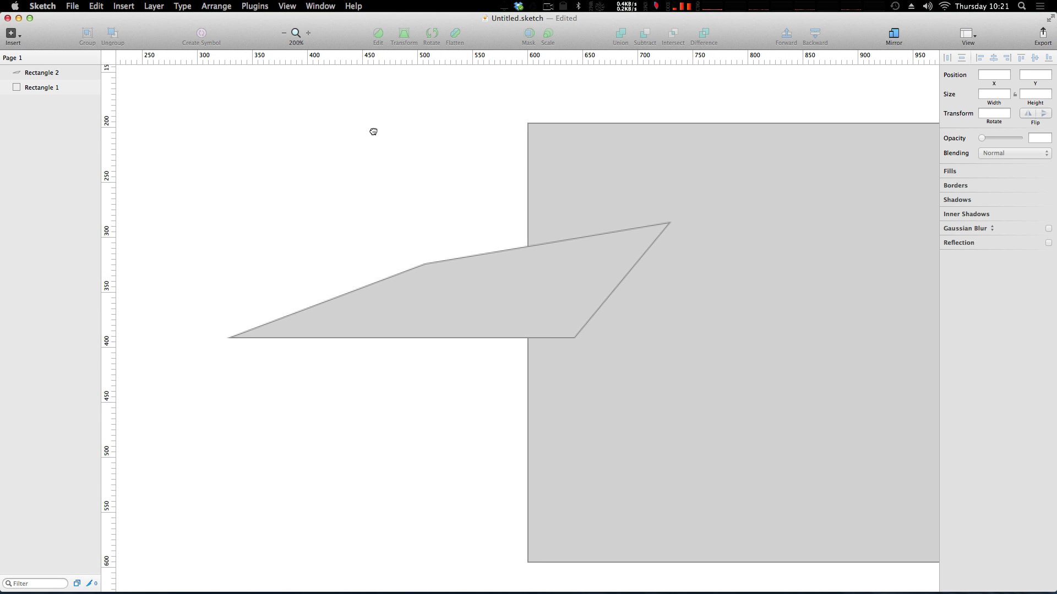
pyautogui.click(528, 59)
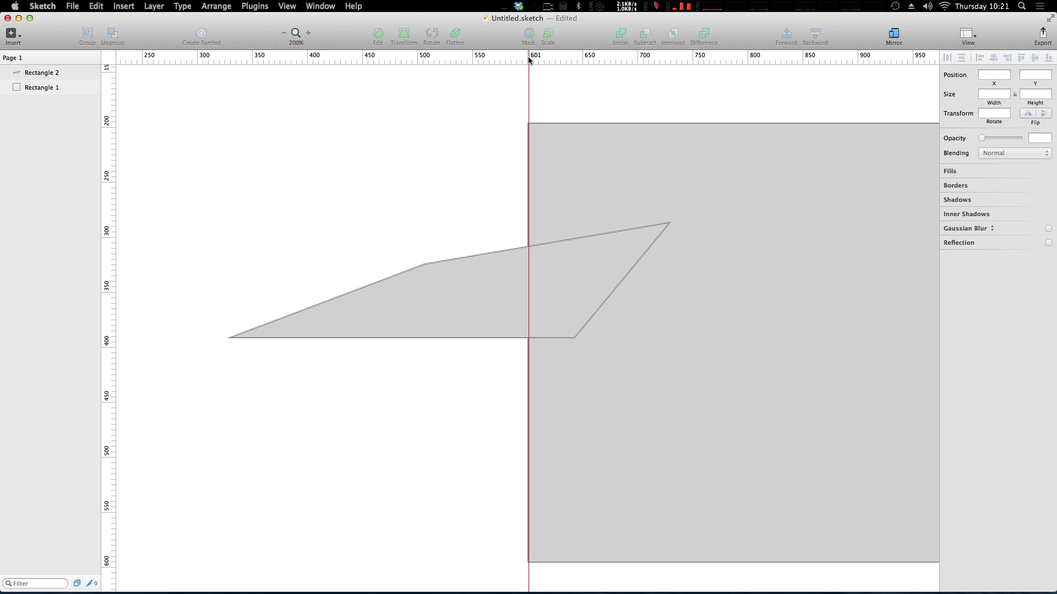
pyautogui.moveTo(529, 59)
pyautogui.mouseDown()
pyautogui.moveTo(344, 61)
pyautogui.moveTo(496, 63)
pyautogui.moveTo(514, 75)
pyautogui.mouseUp()
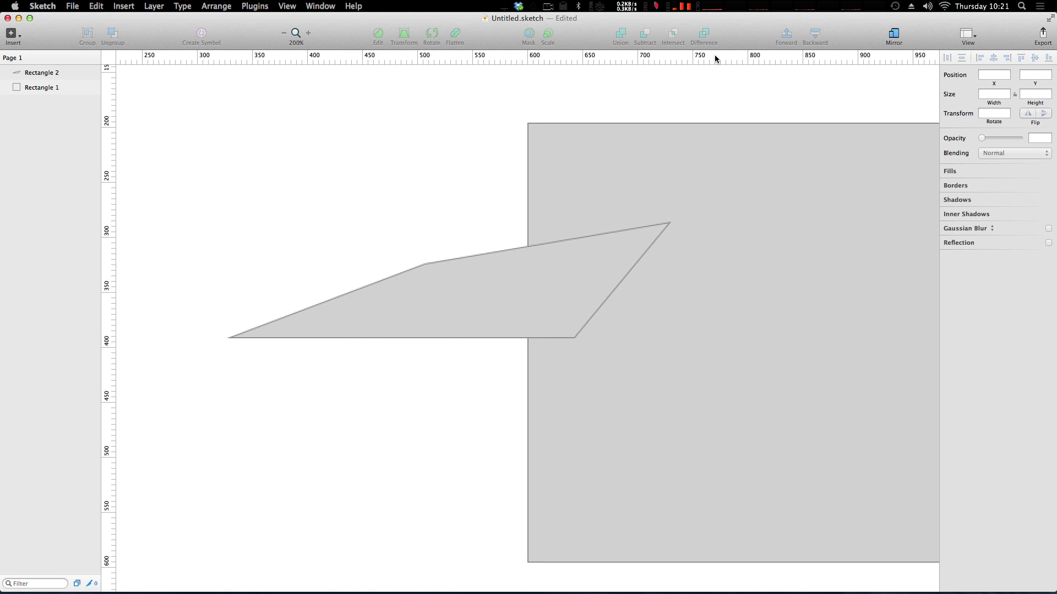
pyautogui.hscroll(10, 713, 59)
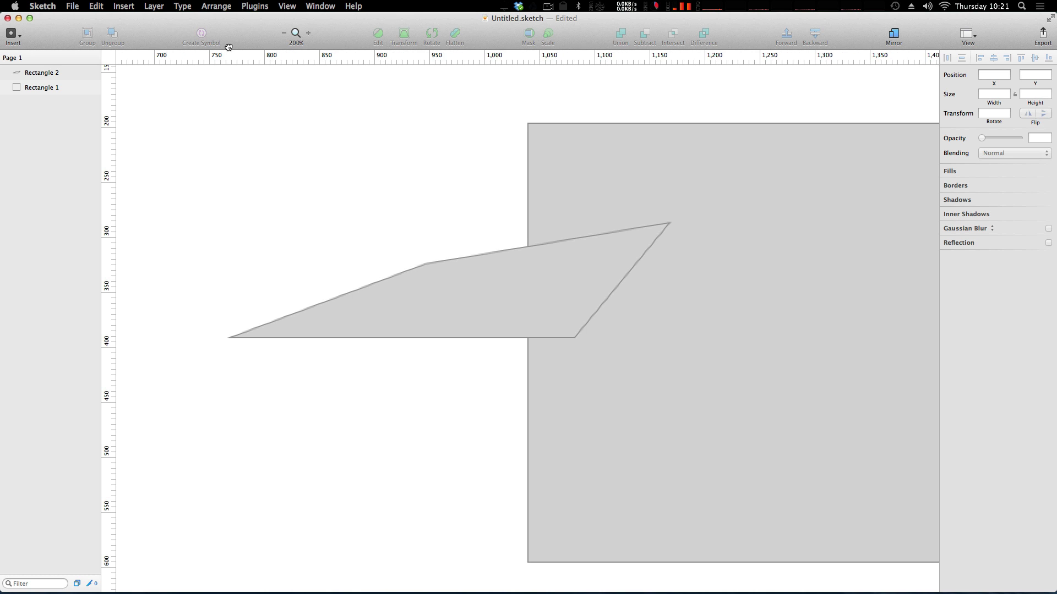
pyautogui.hscroll(-12, 529, 61)
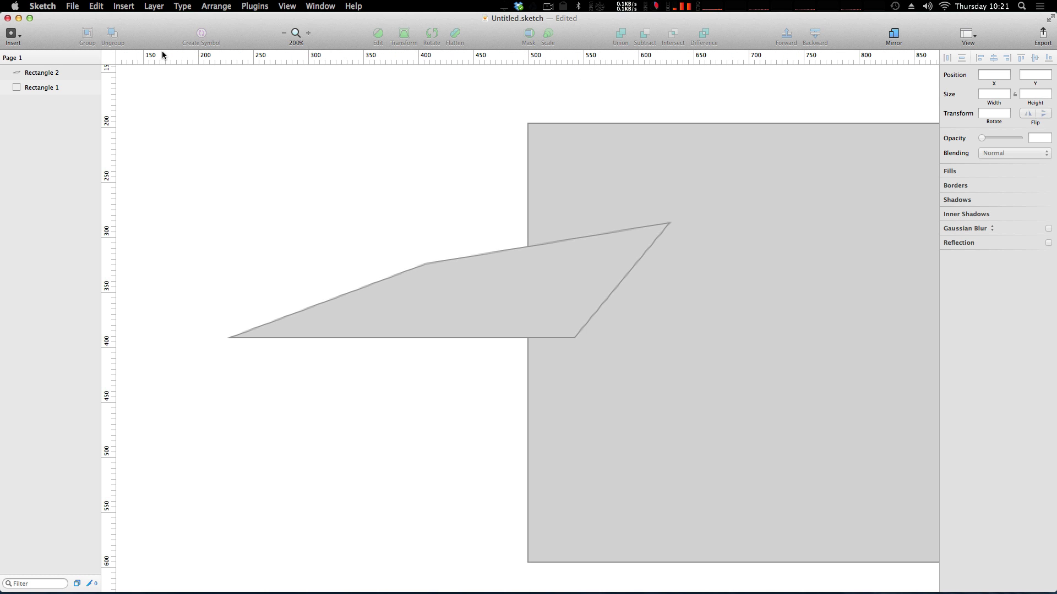
pyautogui.hscroll(-10, 448, 62)
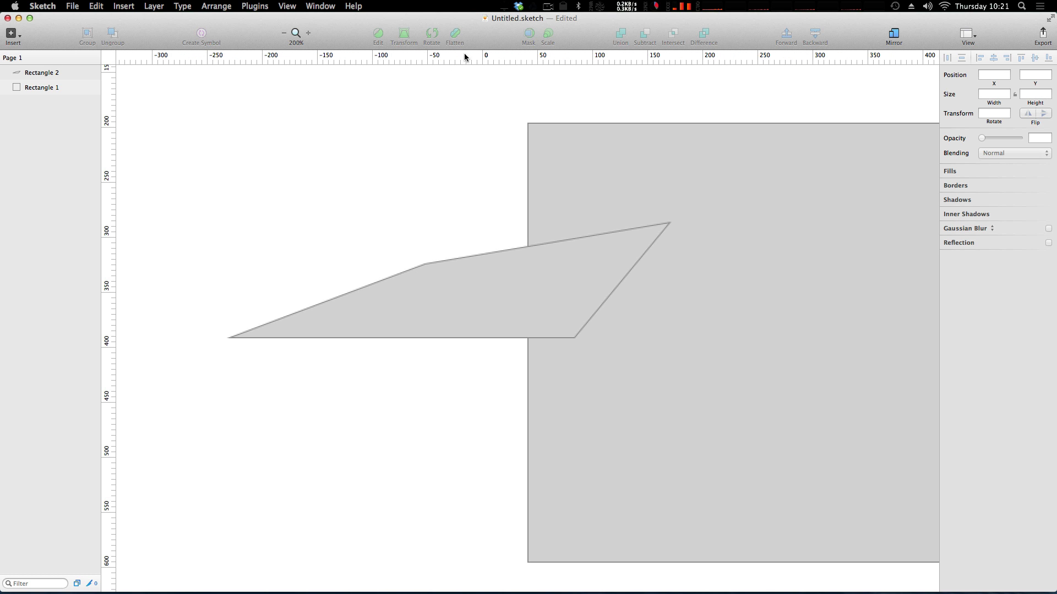
pyautogui.moveTo(465, 54); pyautogui.dragTo(229, 58)
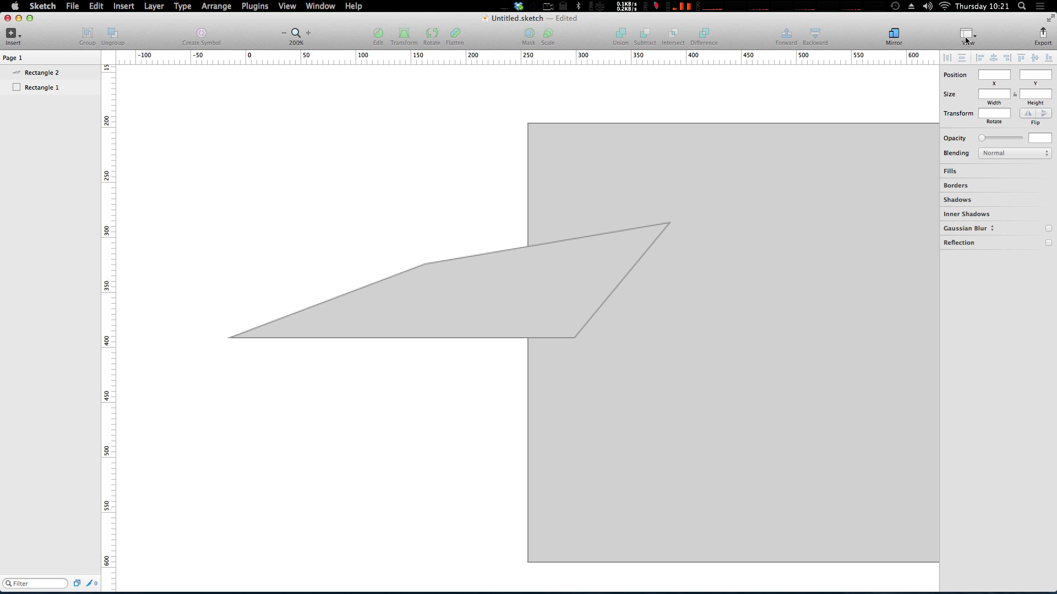
# - Show the square grid and layout columns, then zoom out over the square
pyautogui.click(966, 35)
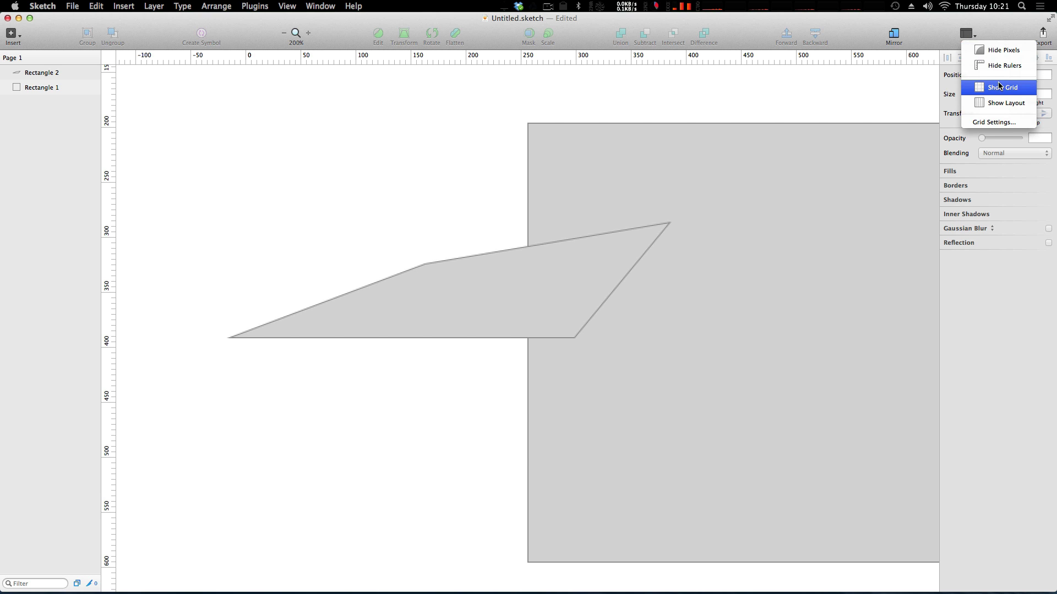
pyautogui.click(999, 85)
pyautogui.click(967, 34)
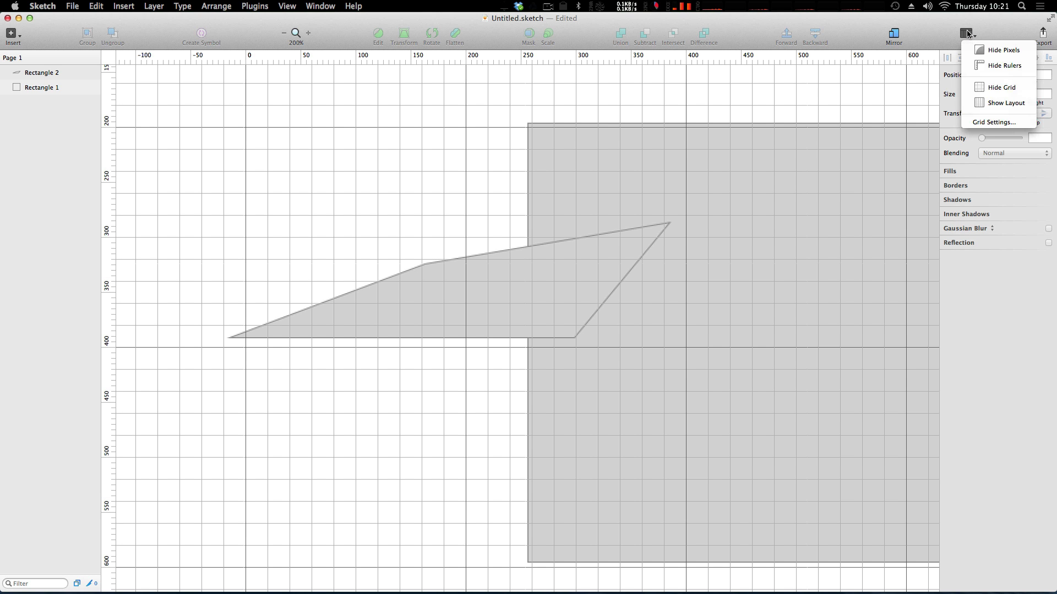
pyautogui.click(1000, 103)
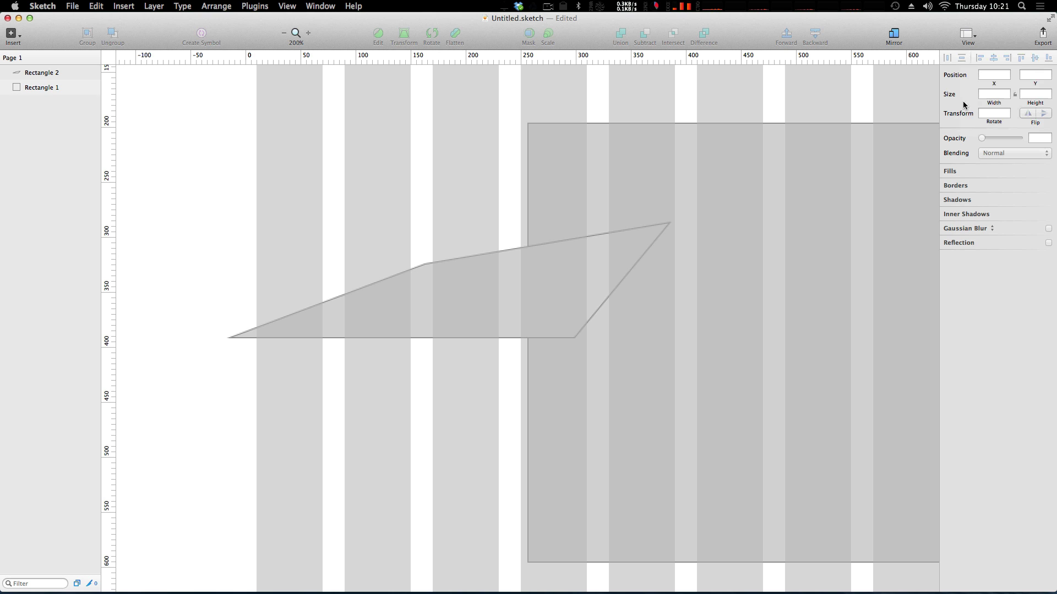
pyautogui.click(723, 149)
pyautogui.press('super+minus')
pyautogui.press('super+minus')
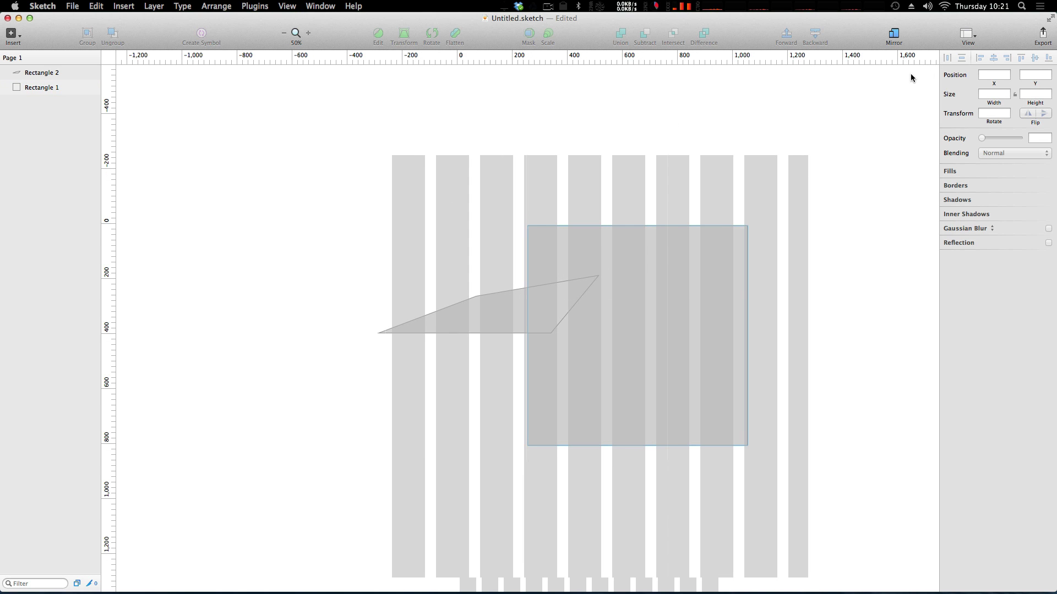
# - Apply a 960px layout with 12 columns, 20px gutters and 60px columns
pyautogui.click(968, 36)
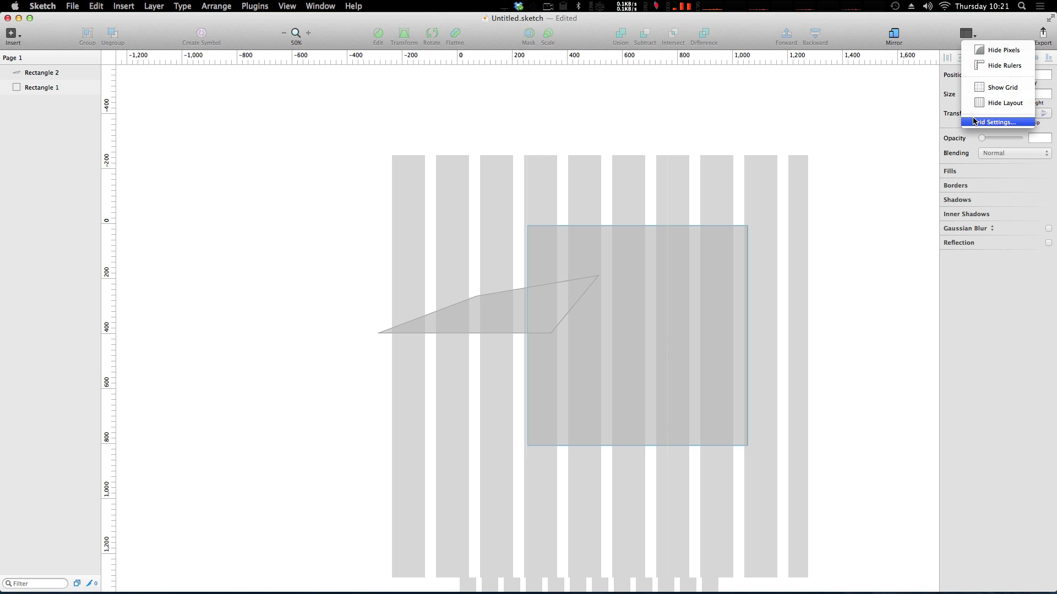
pyautogui.click(974, 122)
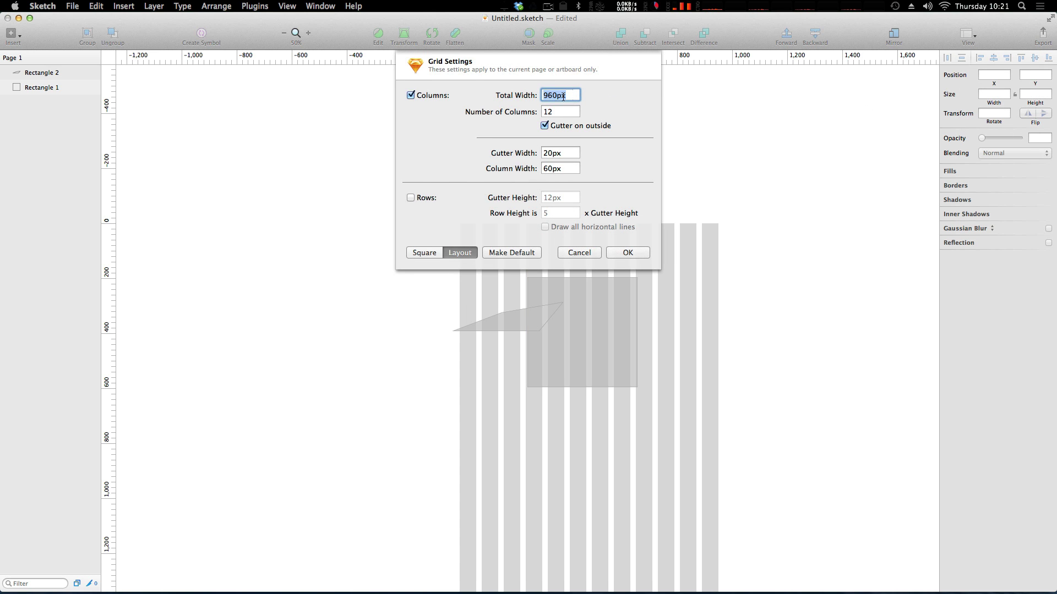
pyautogui.click(555, 112)
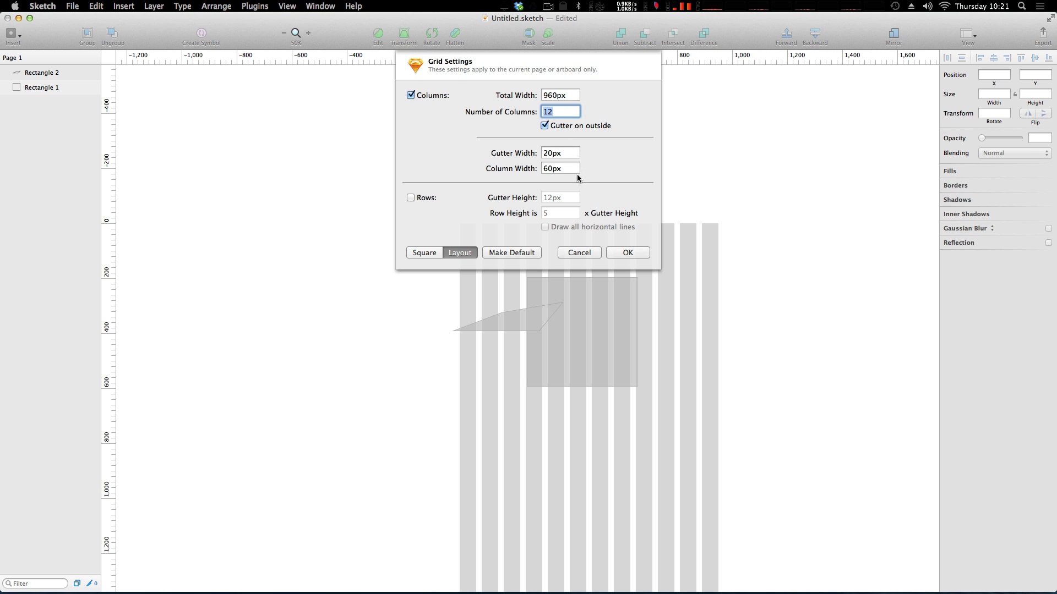
pyautogui.click(562, 153)
pyautogui.click(564, 168)
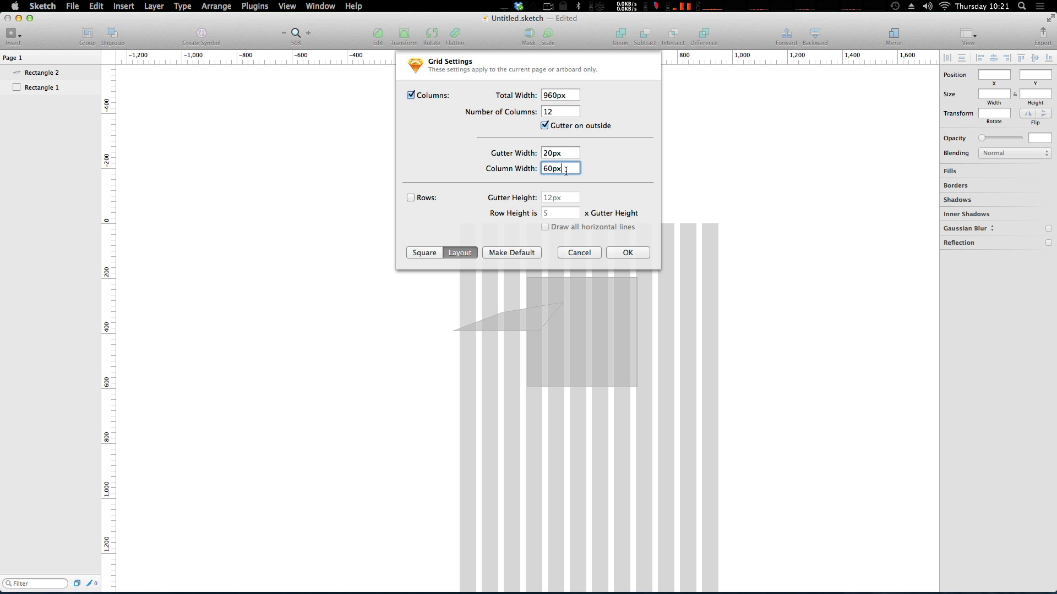
pyautogui.click(642, 255)
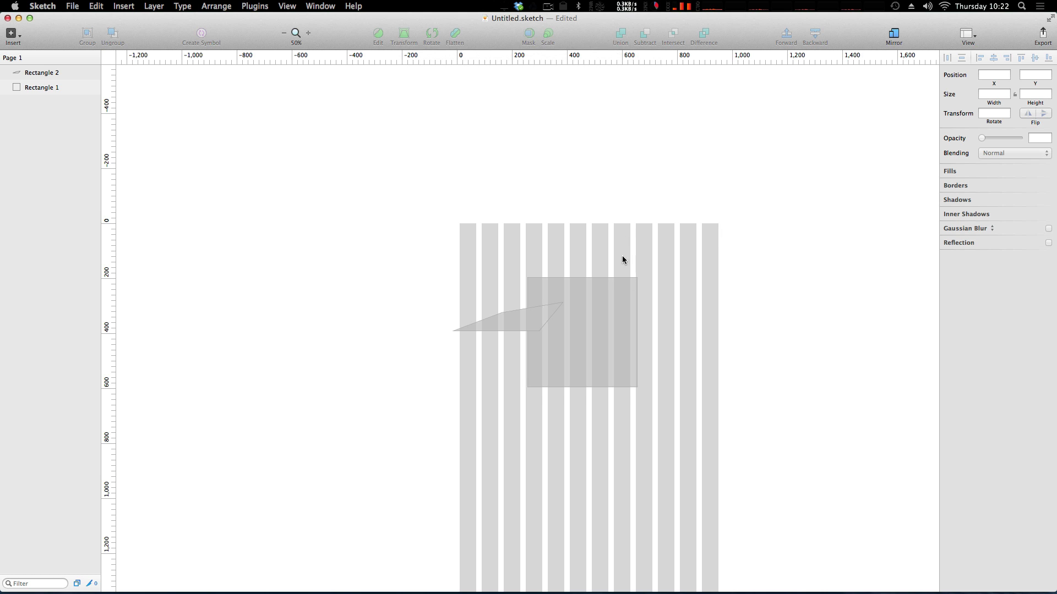
# - Pan the canvas and zoom back to 100% to view the layout grid
pyautogui.moveTo(641, 325); pyautogui.dragTo(542, 211)
pyautogui.scroll(-5, 538, 206)
pyautogui.hscroll(5, 538, 206)
pyautogui.press('super+plus')
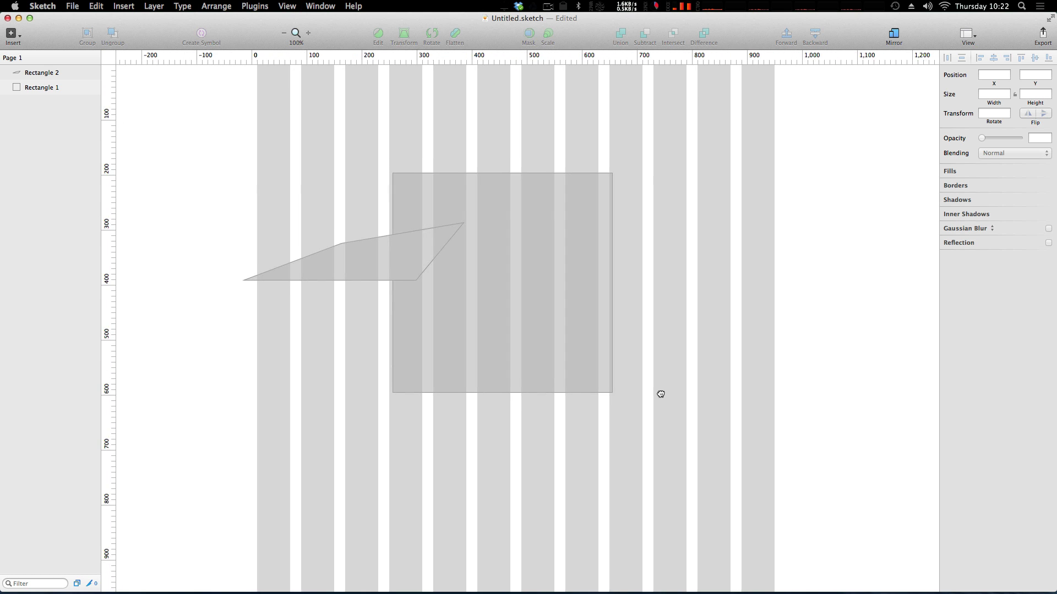
pyautogui.moveTo(662, 394); pyautogui.dragTo(720, 440)
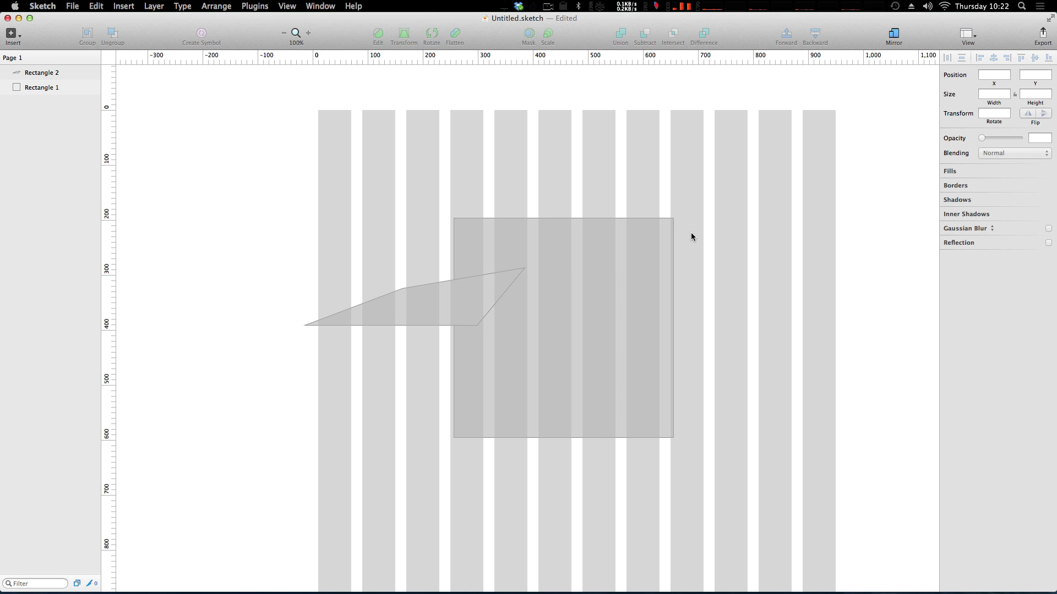
# - Create an export slice around both shapes and hide the layout columns
pyautogui.click(1042, 38)
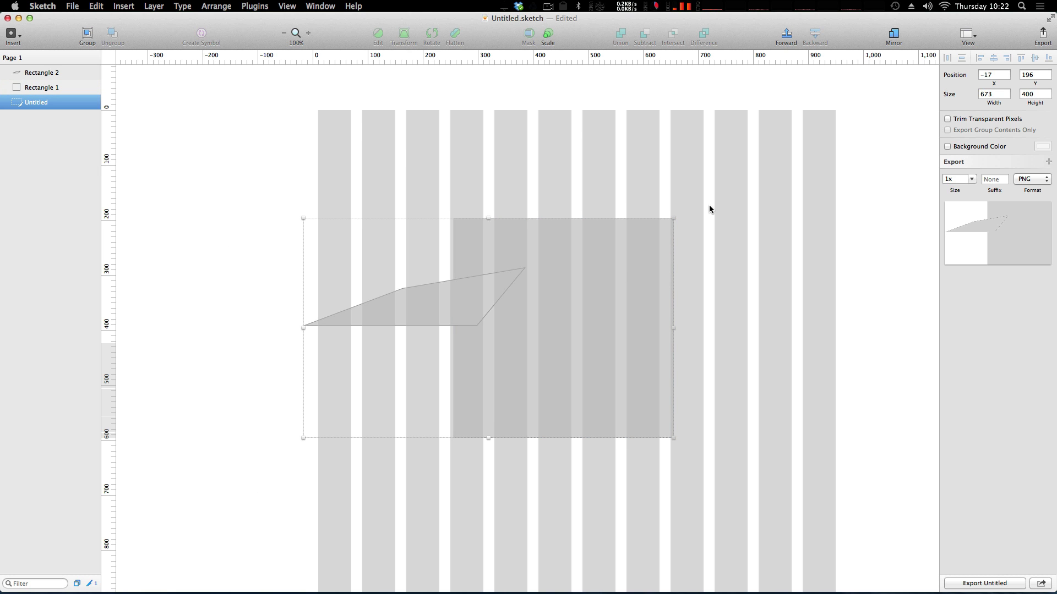
pyautogui.click(966, 34)
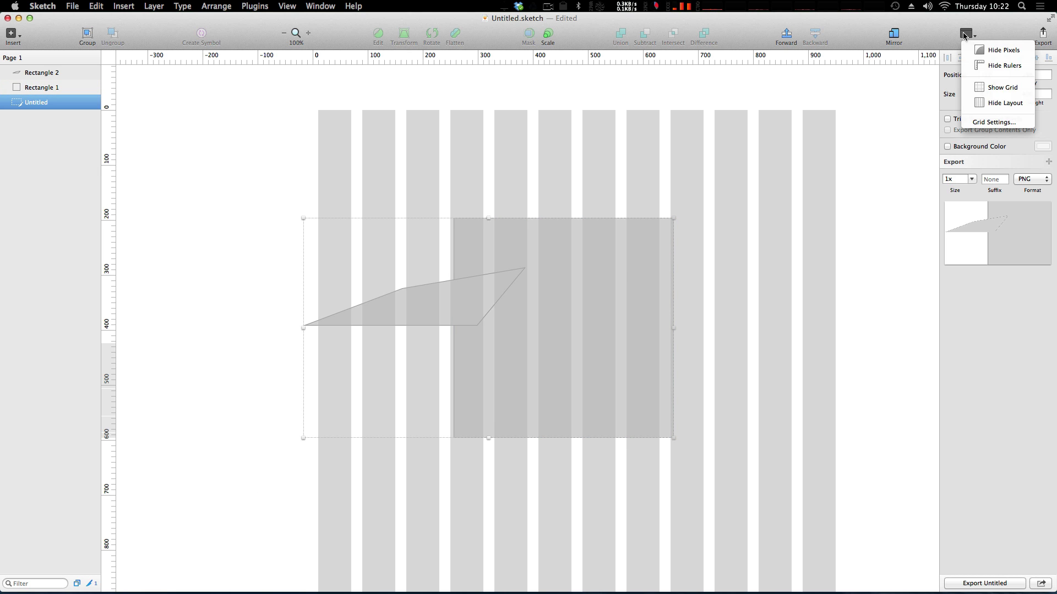
pyautogui.click(988, 102)
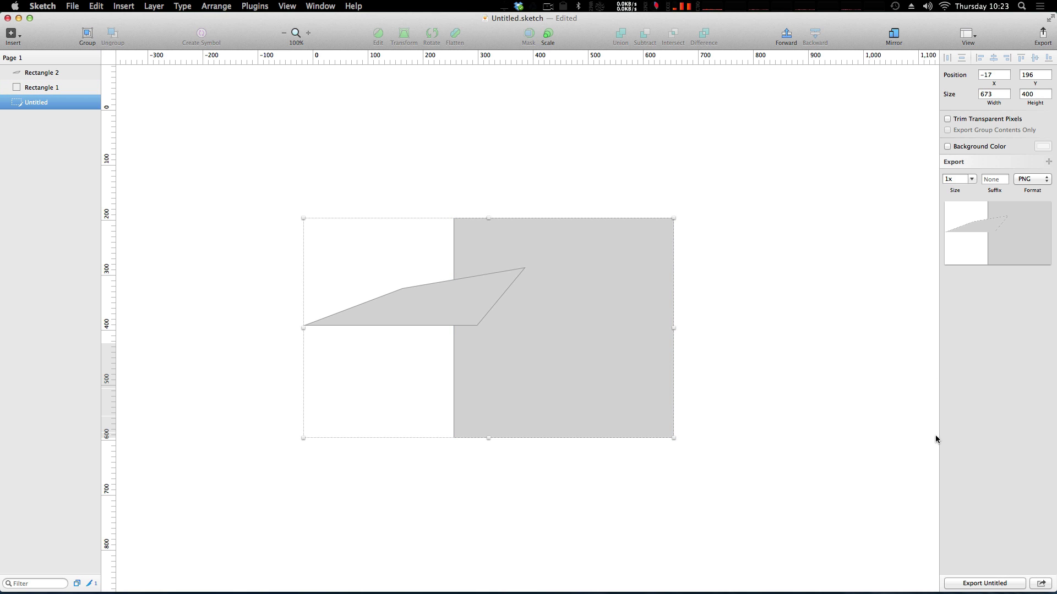
# - Keep the slice's export format as PNG at 1x size
pyautogui.click(1031, 177)
pyautogui.click(1034, 169)
pyautogui.click(968, 179)
pyautogui.click(972, 179)
pyautogui.click(993, 152)
# - Deselect the Untitled slice by clicking the empty canvas
pyautogui.click(711, 135)
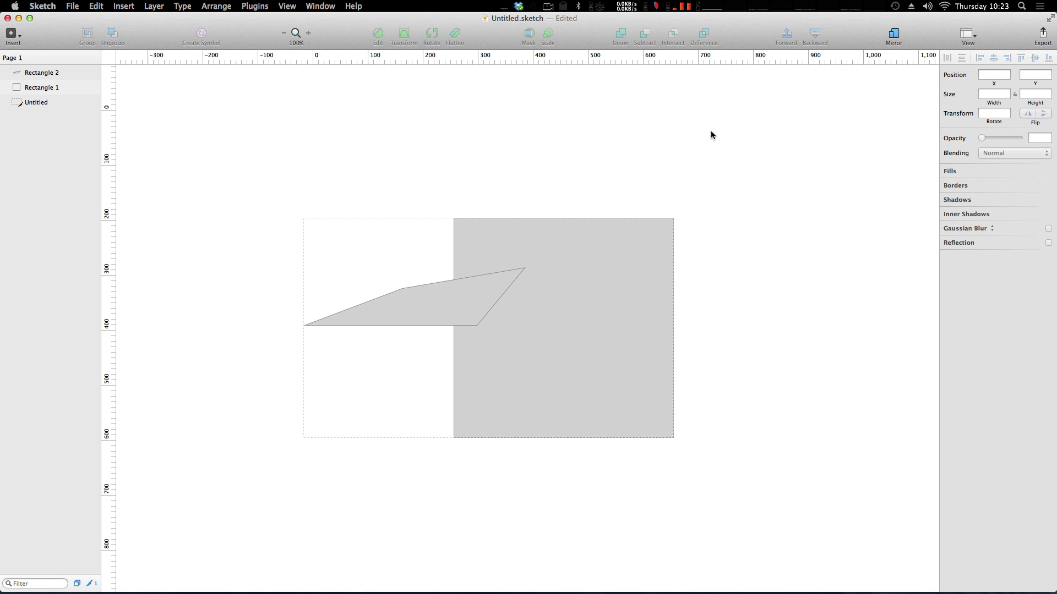